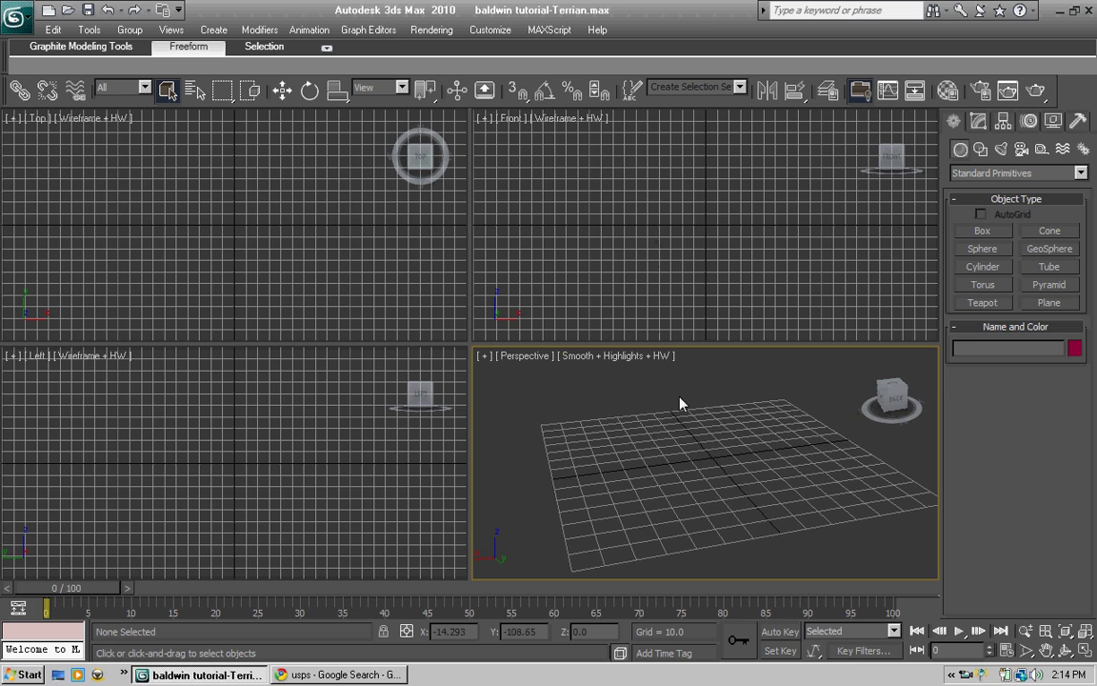
Create a plane about 139 by 138 units covering the home grid in the Perspective view.
left_click_drag(896, 407, 486, 404)
mouse_move(484, 409)
middle_mouse_down("alt")
mouse_move(933, 402)
mouse_move(486, 409)
middle_mouse_up("alt")
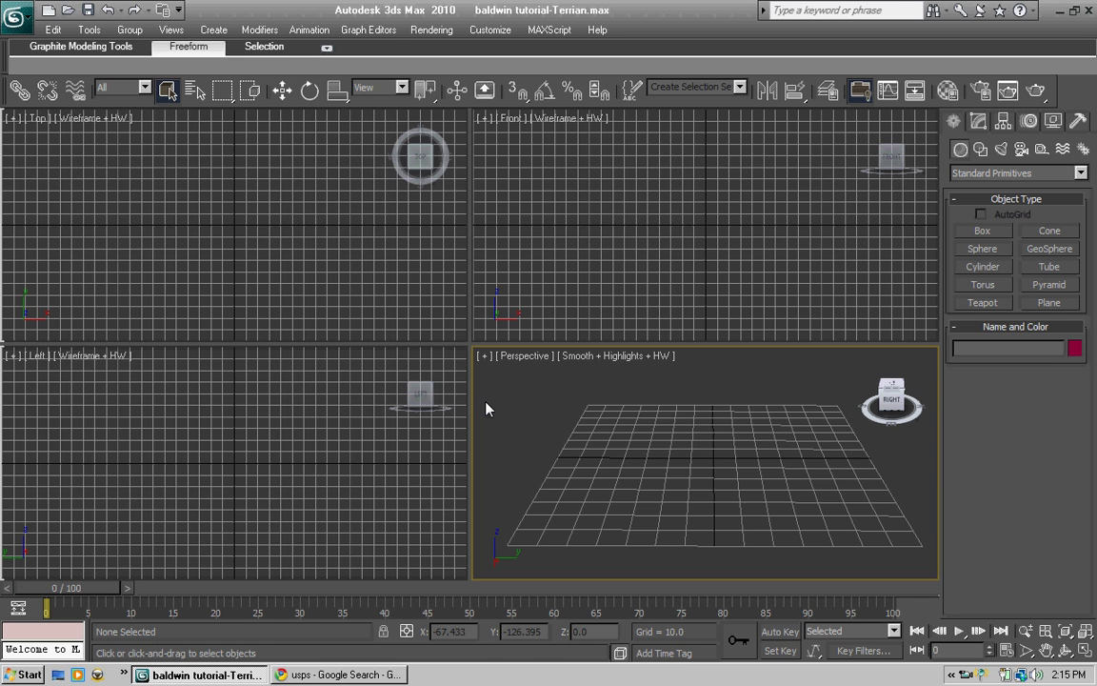
left_click(1052, 304)
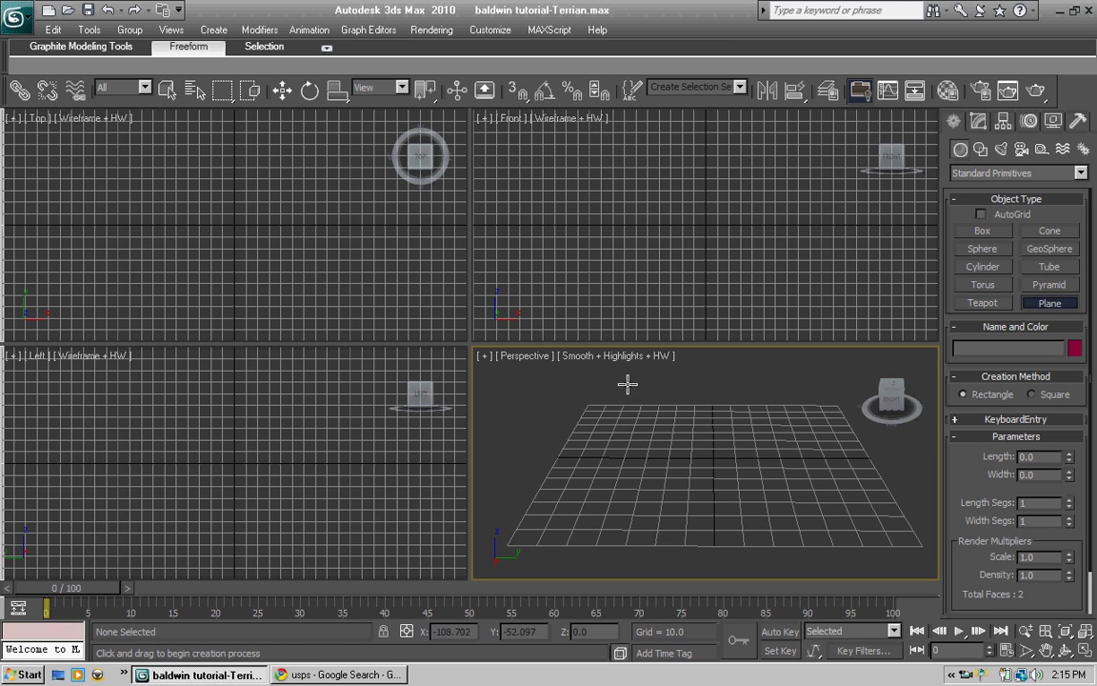
left_click_drag(587, 405, 922, 545)
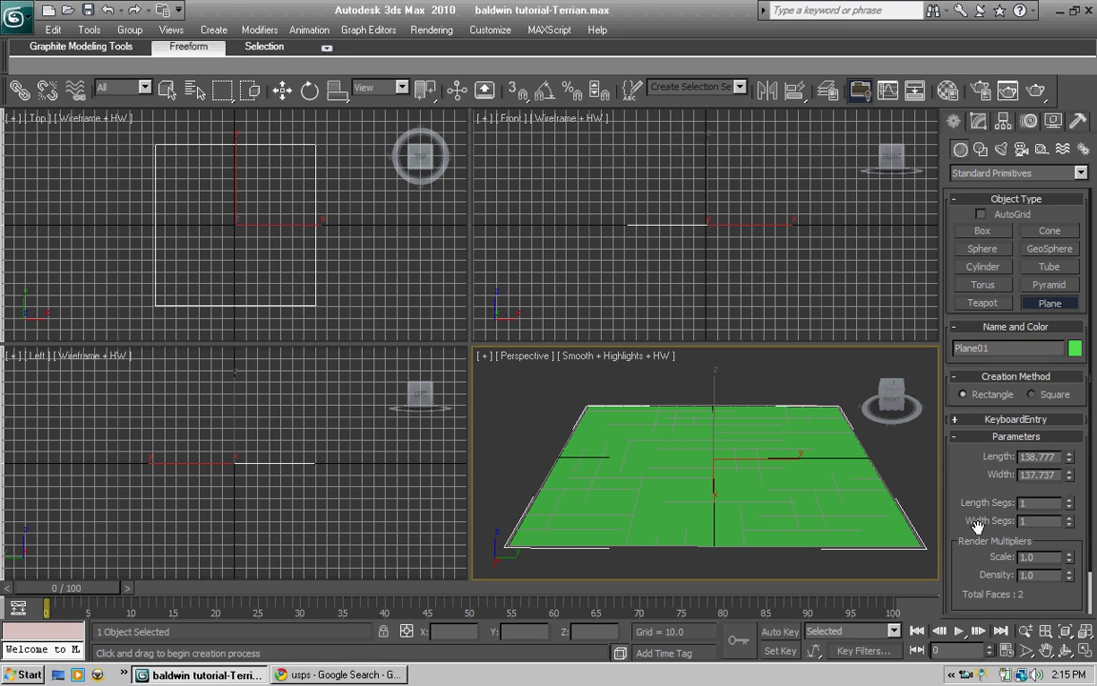
Set both the length and the width of the plane to 150.
left_click_drag(1034, 503, 1008, 502)
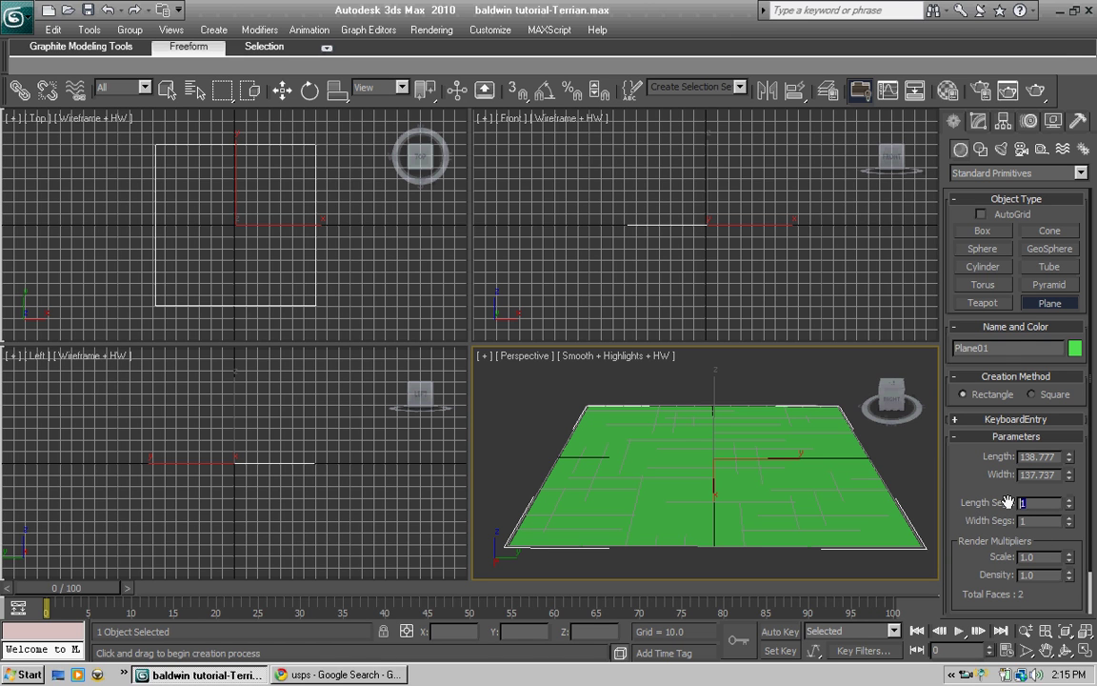
left_click_drag(1053, 457, 965, 457)
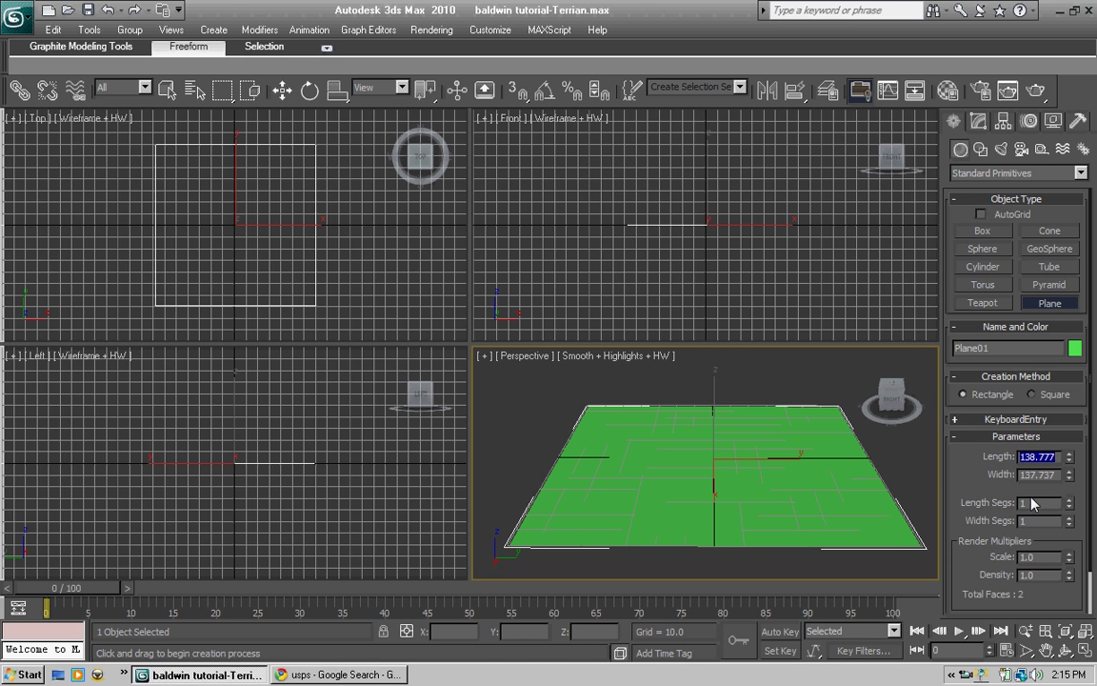
type("150")
key("Return")
key("Tab")
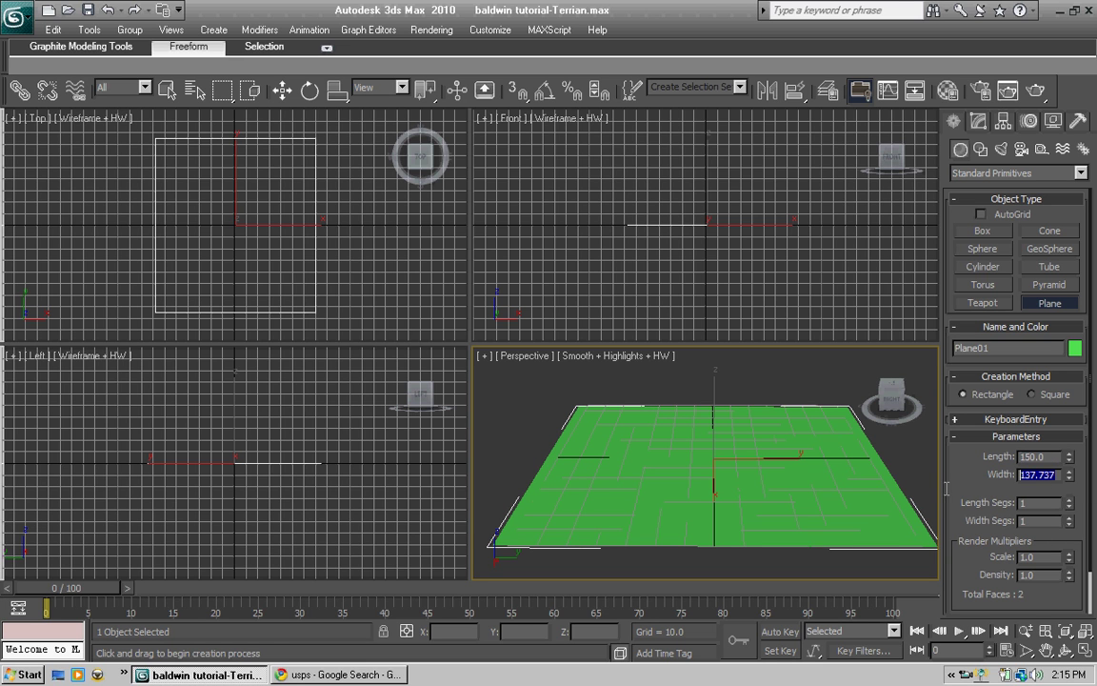
type("150")
key("Return")
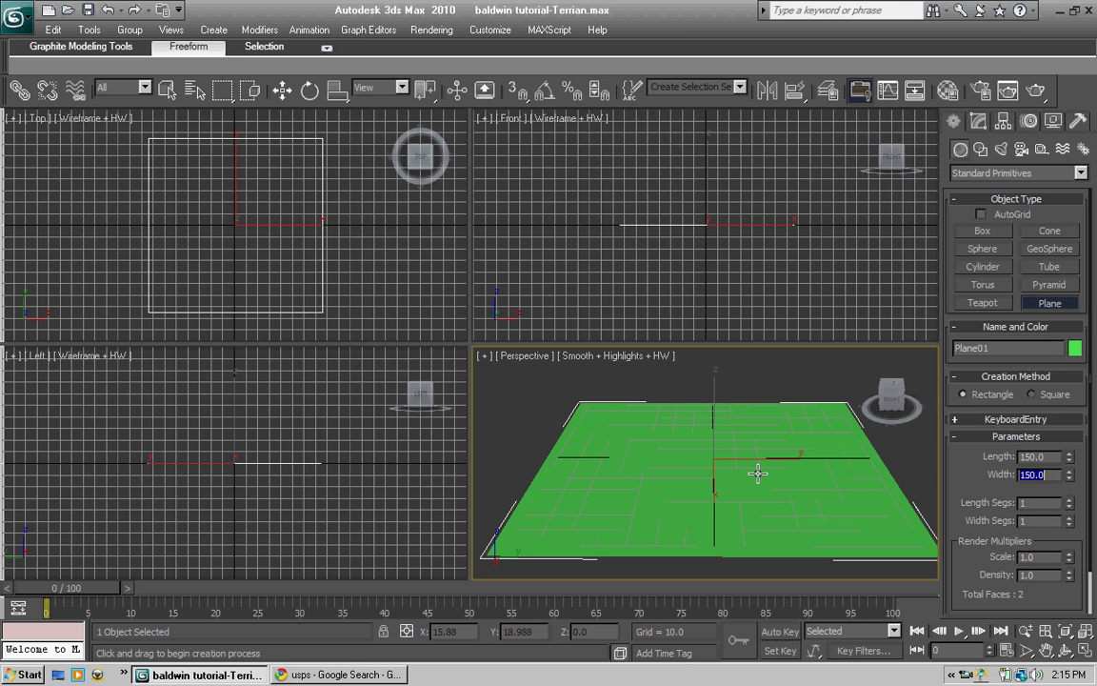
Convert the plane to an Editable Poly.
right_click(730, 460)
right_click(729, 465)
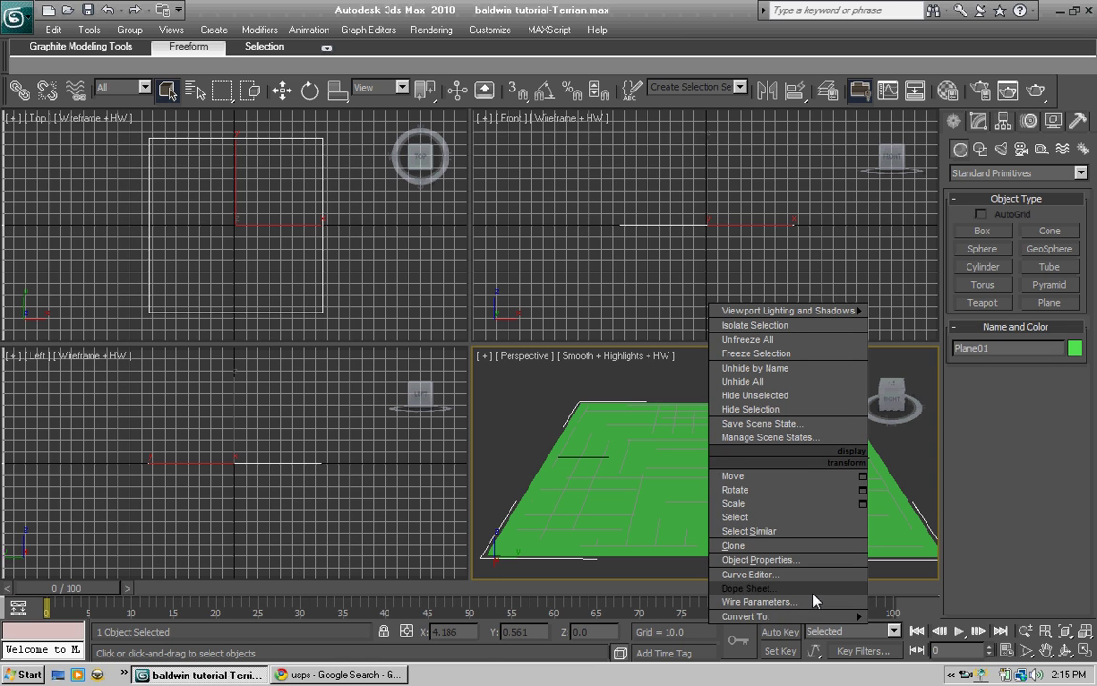
mouse_move(860, 620)
left_click(926, 603)
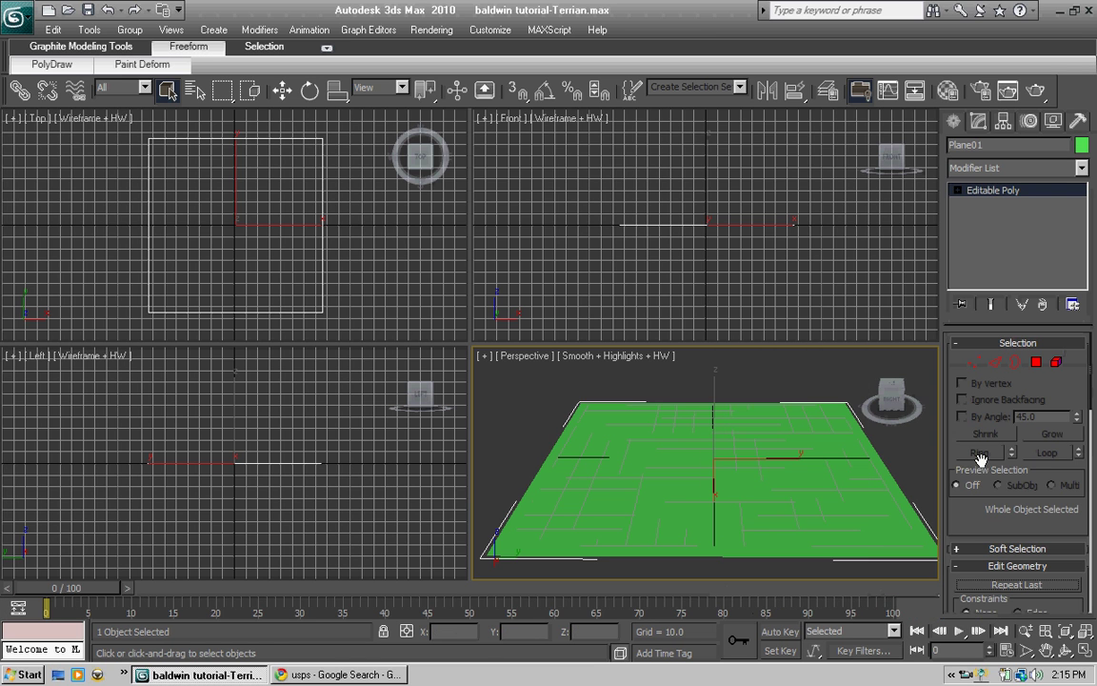
At Edge level, insert five vertices along the plane's right edge in the Top view.
left_click(995, 363)
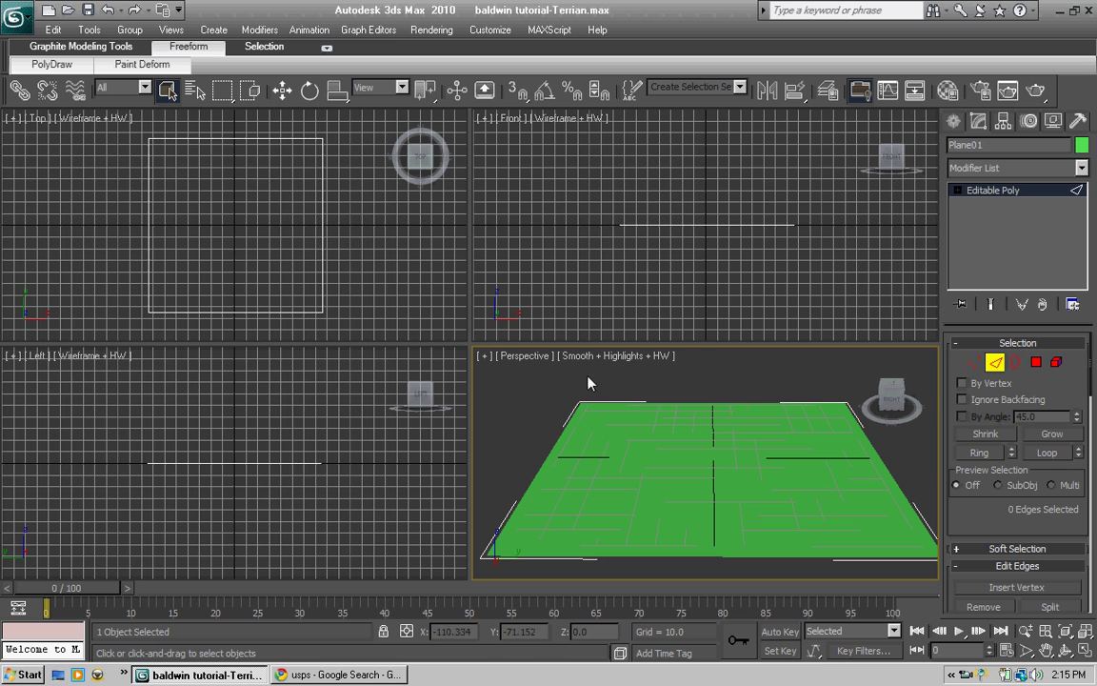
left_click(322, 151)
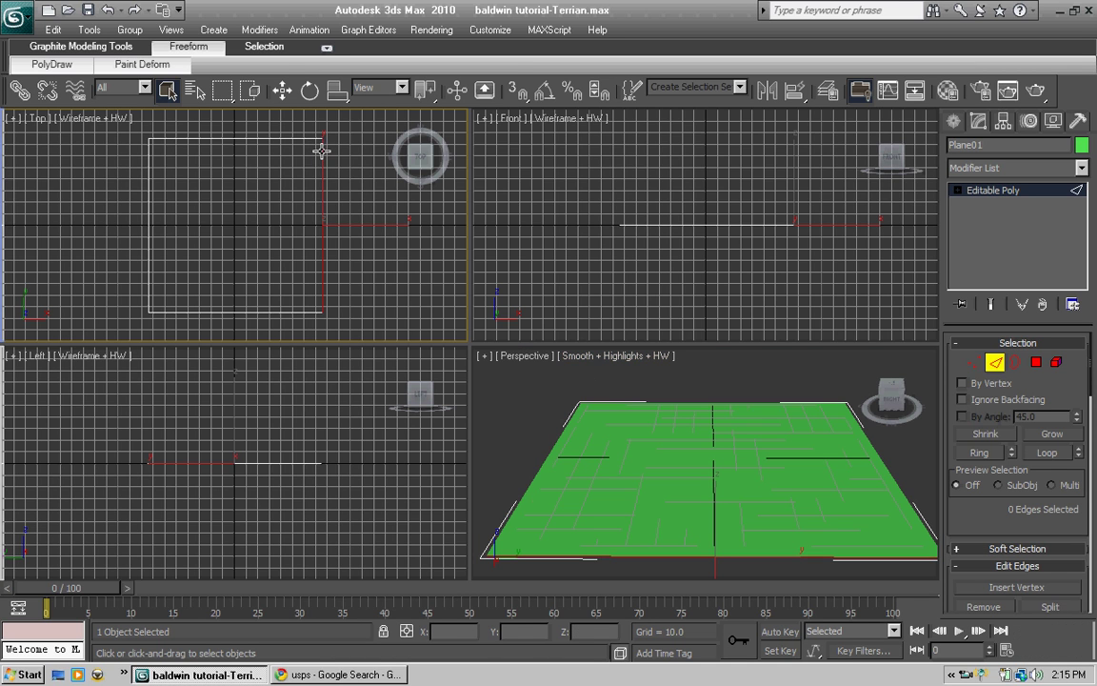
scroll(987, 520, "down", 3)
left_click_drag(981, 462, 984, 449)
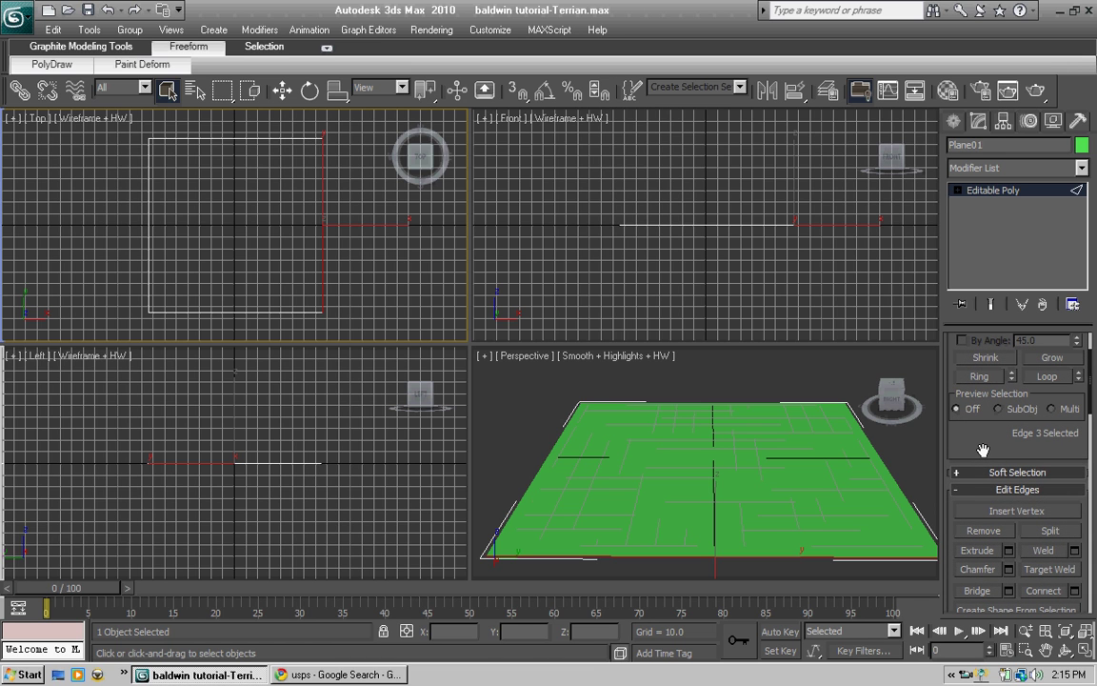
left_click_drag(983, 449, 987, 408)
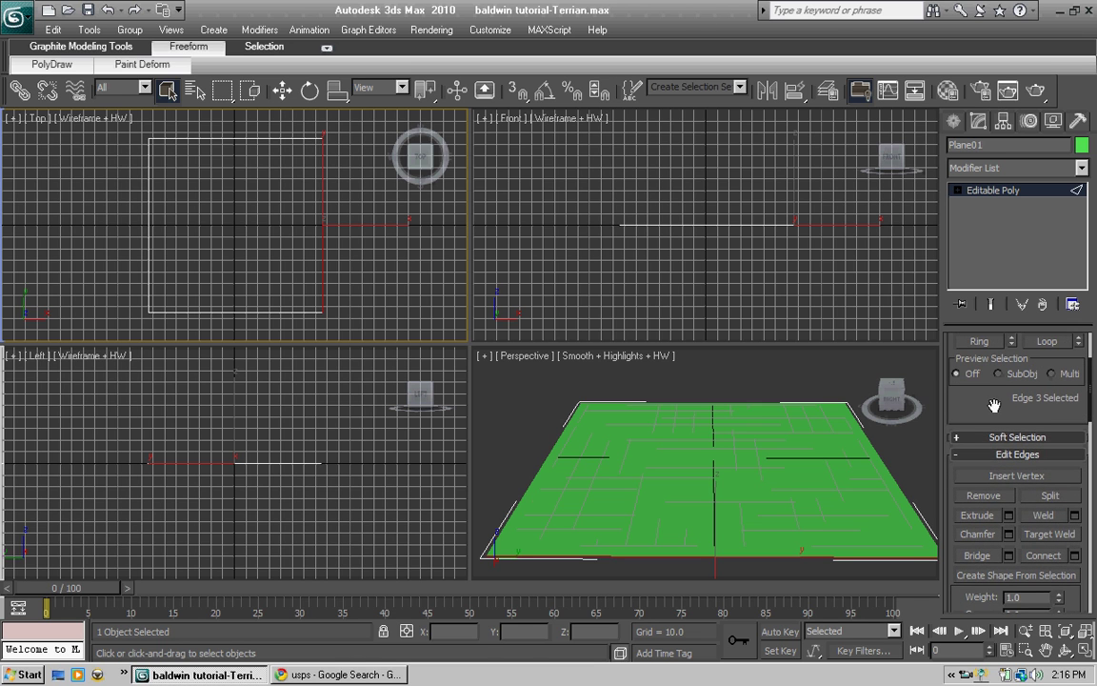
scroll(998, 479, "up", 5)
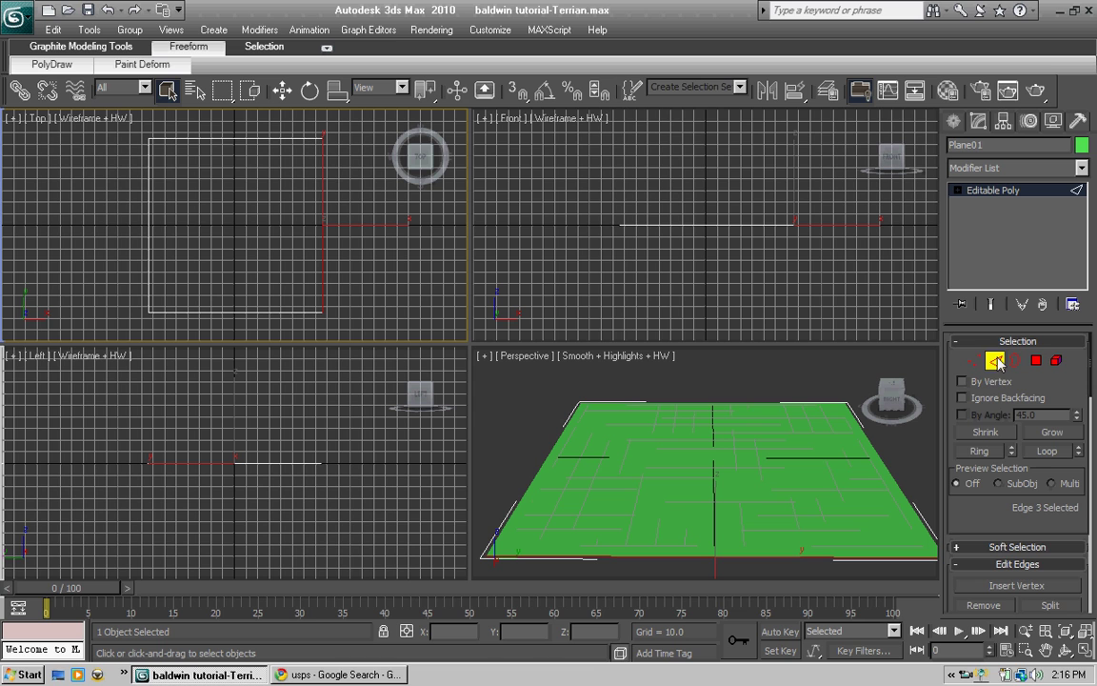
scroll(976, 507, "down", 4)
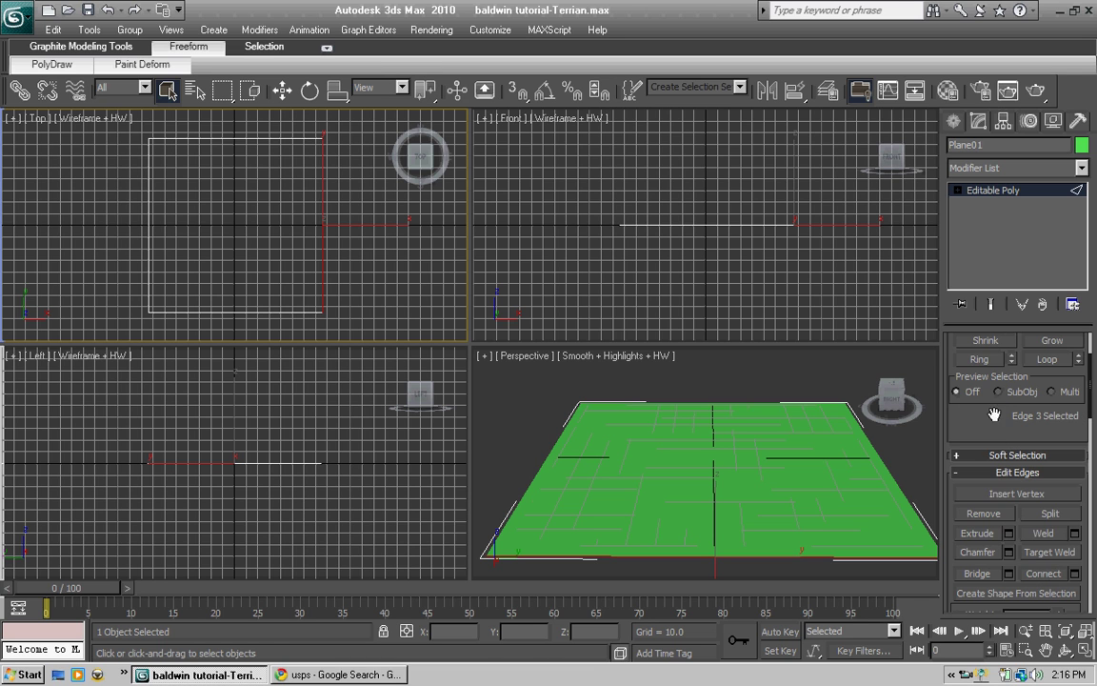
left_click(1017, 493)
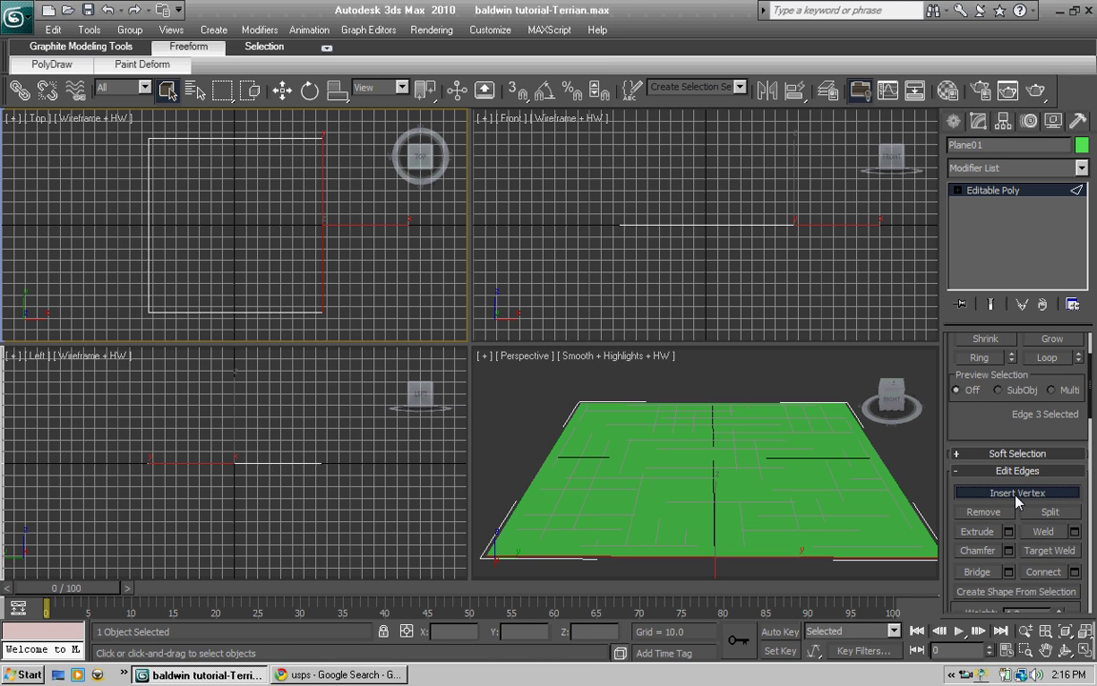
left_click(323, 157)
left_click(322, 180)
left_click(322, 215)
left_click(324, 255)
left_click(324, 289)
Insert four vertices along the plane's bottom edge and six along its left edge in the Top view.
left_click(291, 313)
left_click(248, 311)
left_click(216, 312)
left_click(182, 312)
left_click(148, 267)
left_click(149, 240)
left_click(149, 208)
left_click(149, 177)
left_click(148, 162)
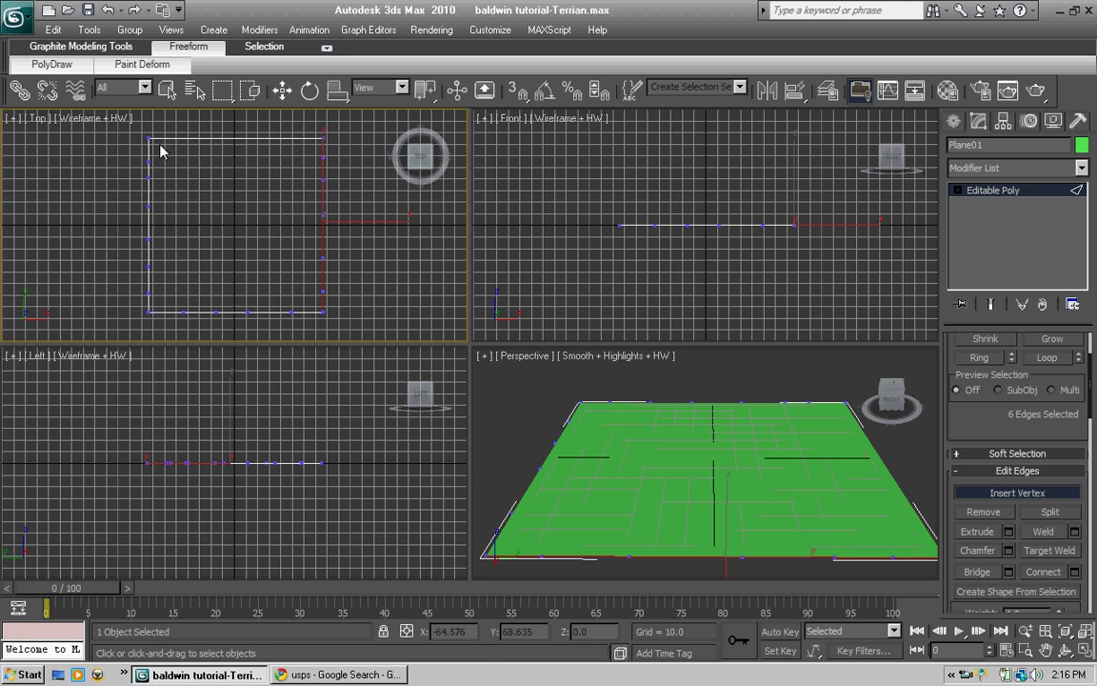
Insert six vertices along the plane's top edge and one more on its right edge, and end vertex insertion.
left_click(165, 138)
left_click(195, 138)
left_click(221, 138)
left_click(246, 139)
left_click(296, 139)
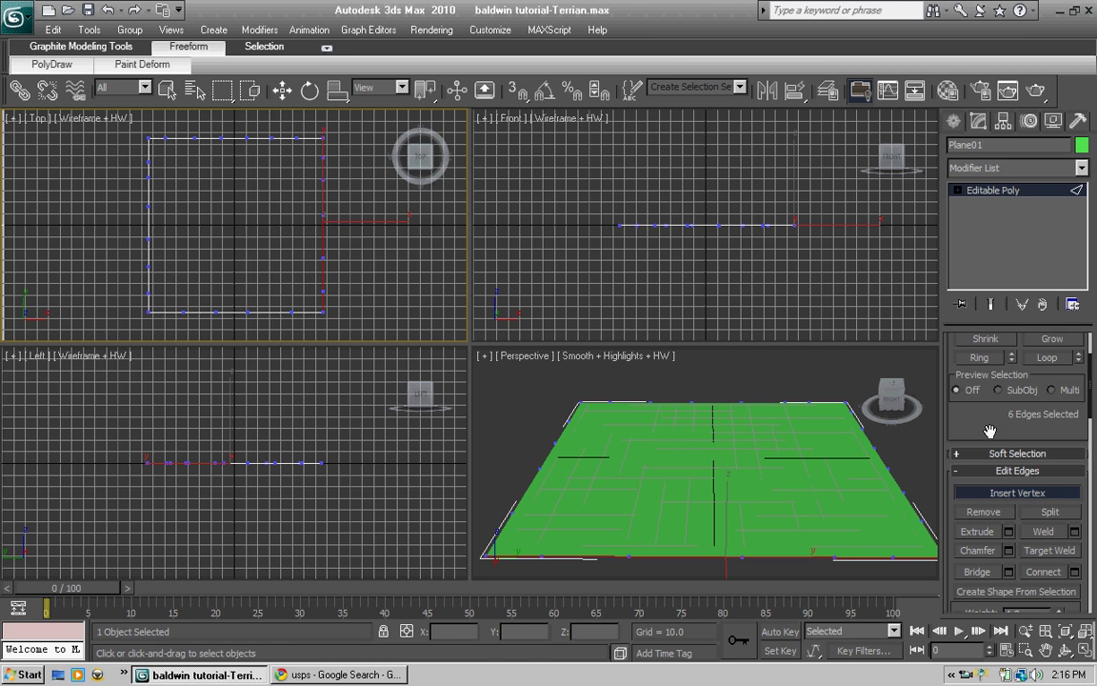
scroll(981, 424, "up", 3)
left_click(810, 557)
right_click(760, 540)
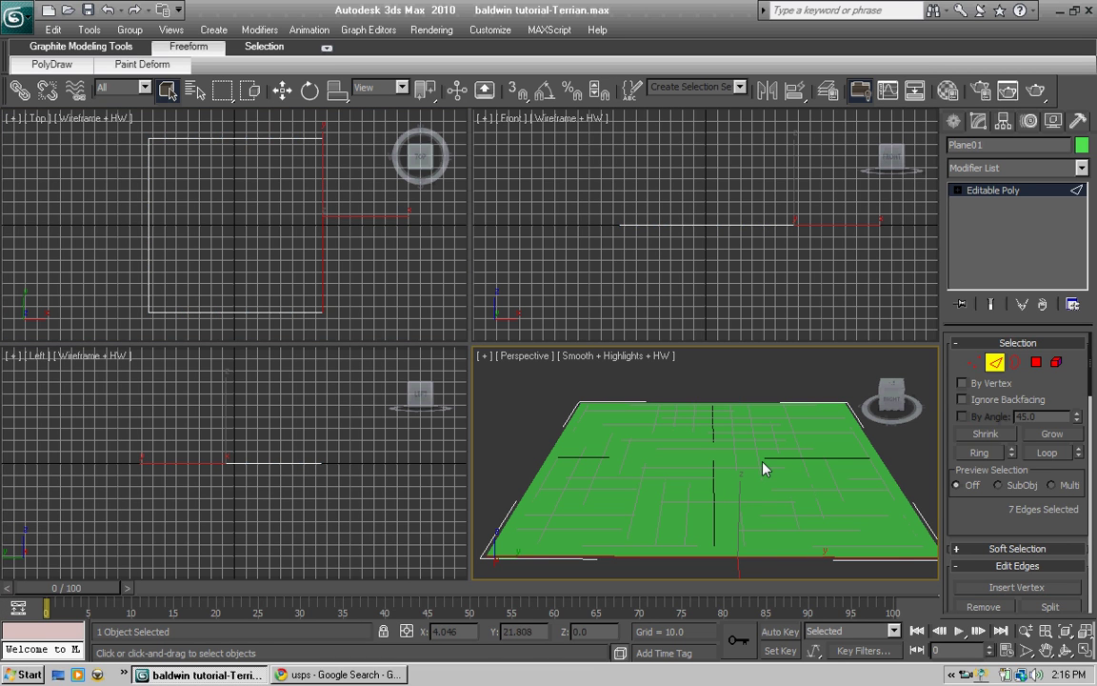
Switch the plane to Vertex level, clear the vertex selection and maximize the Top view.
left_click(974, 362)
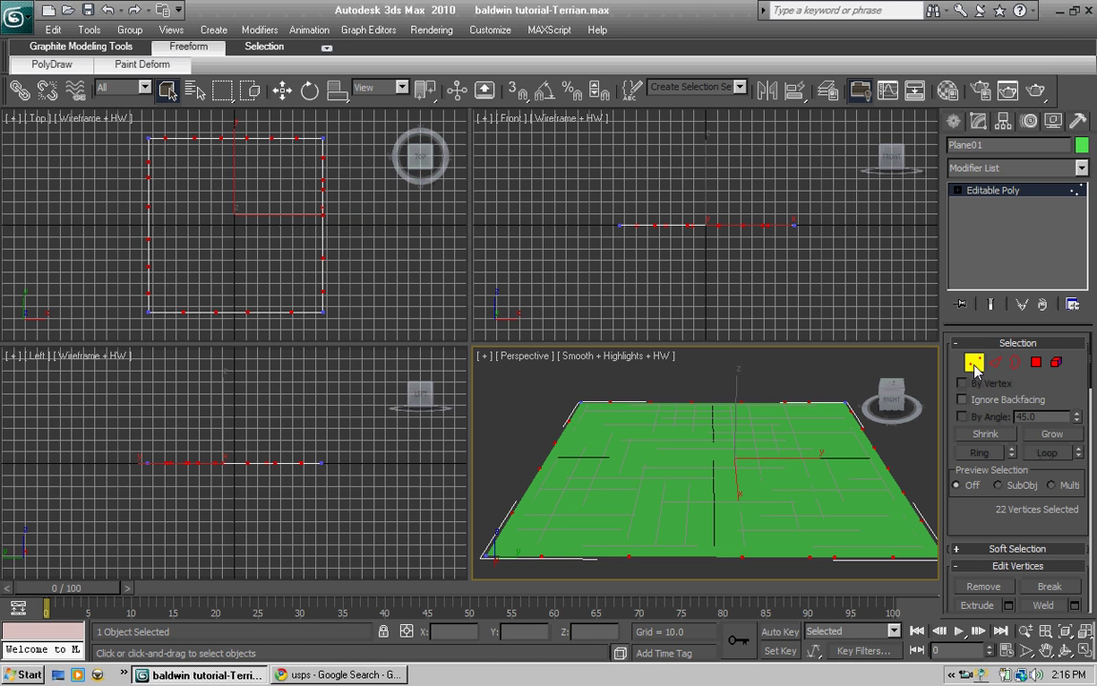
left_click(832, 397)
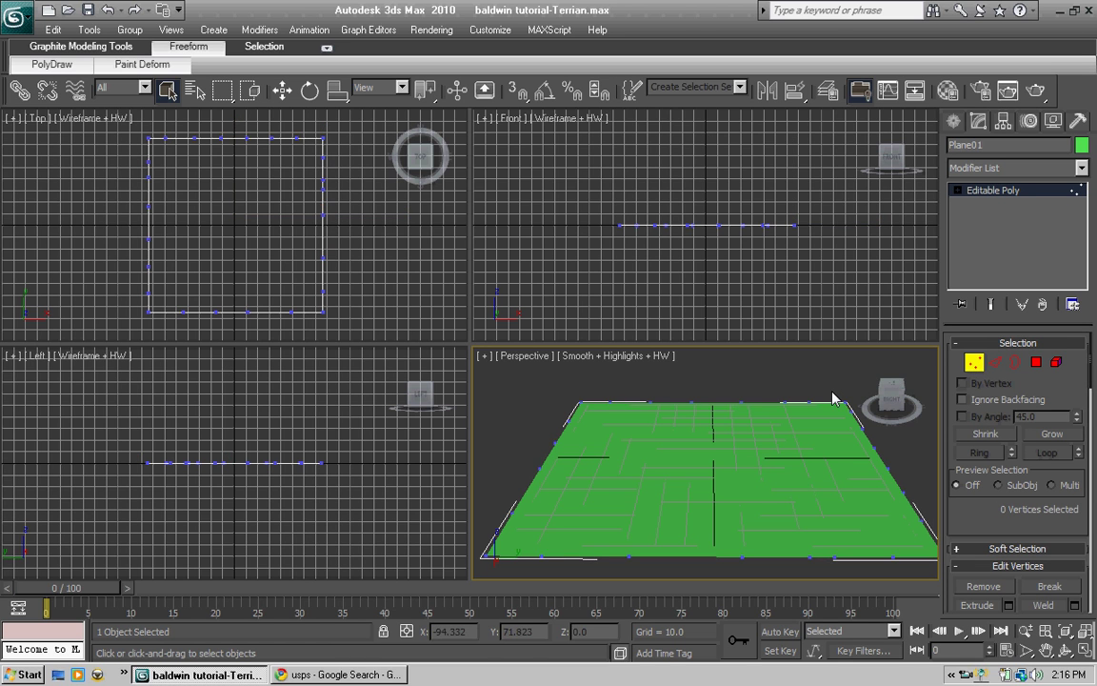
left_click(399, 289)
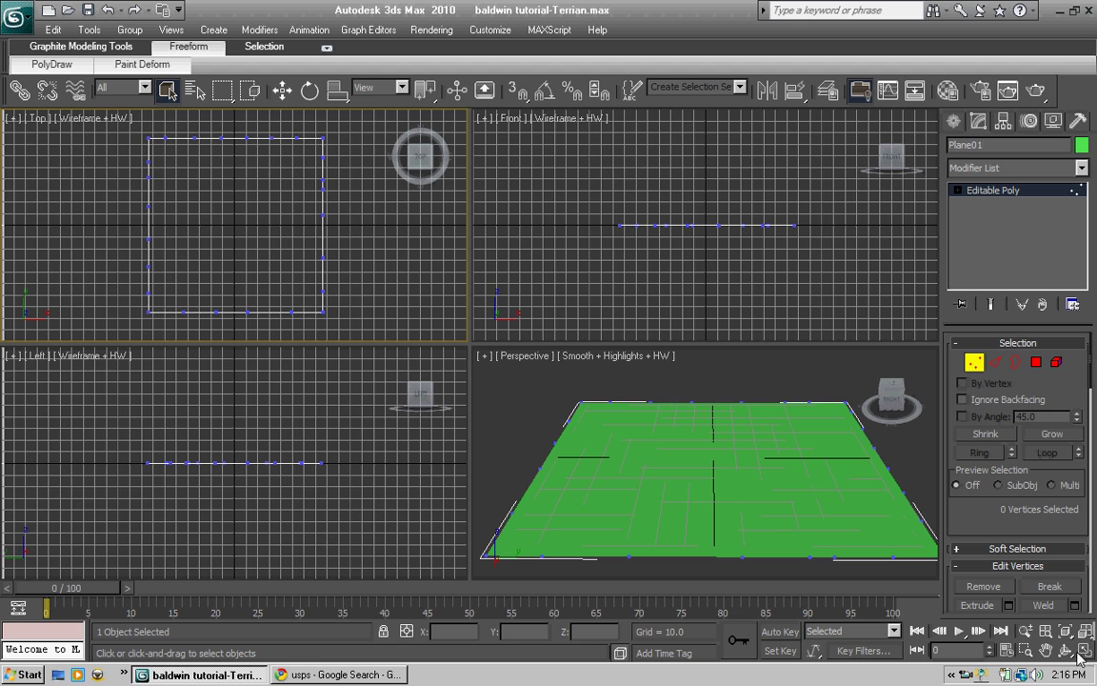
key("alt+w")
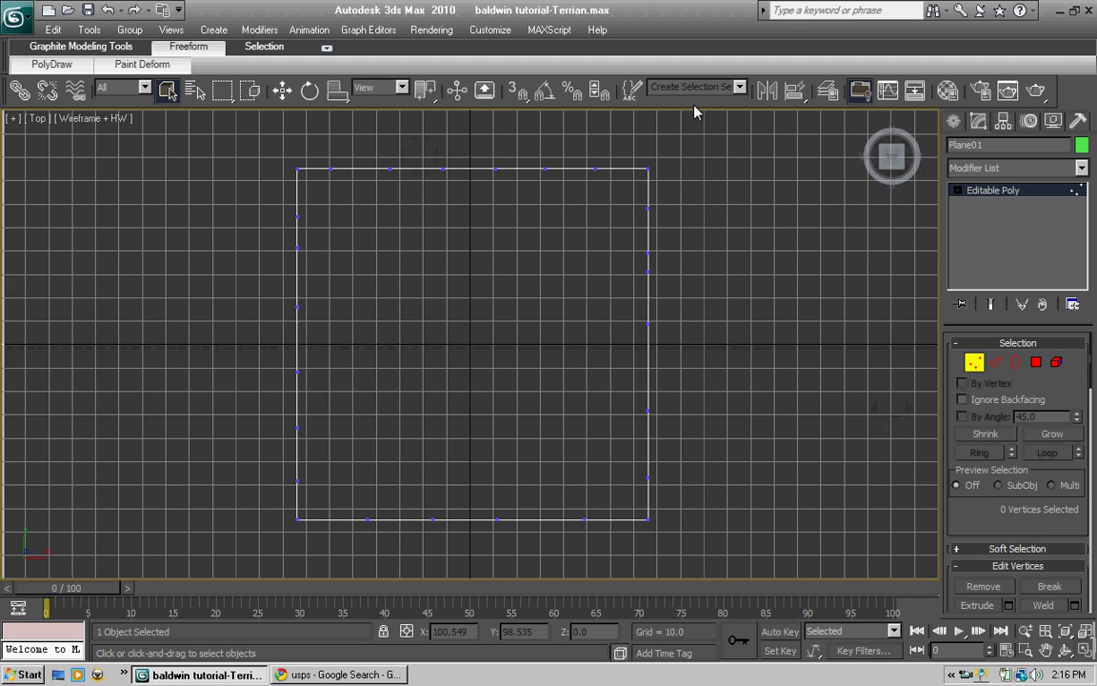
Move the plane's upper-right corner vertex outward to about X 88, Y 87.
left_click(647, 168)
right_click(647, 168)
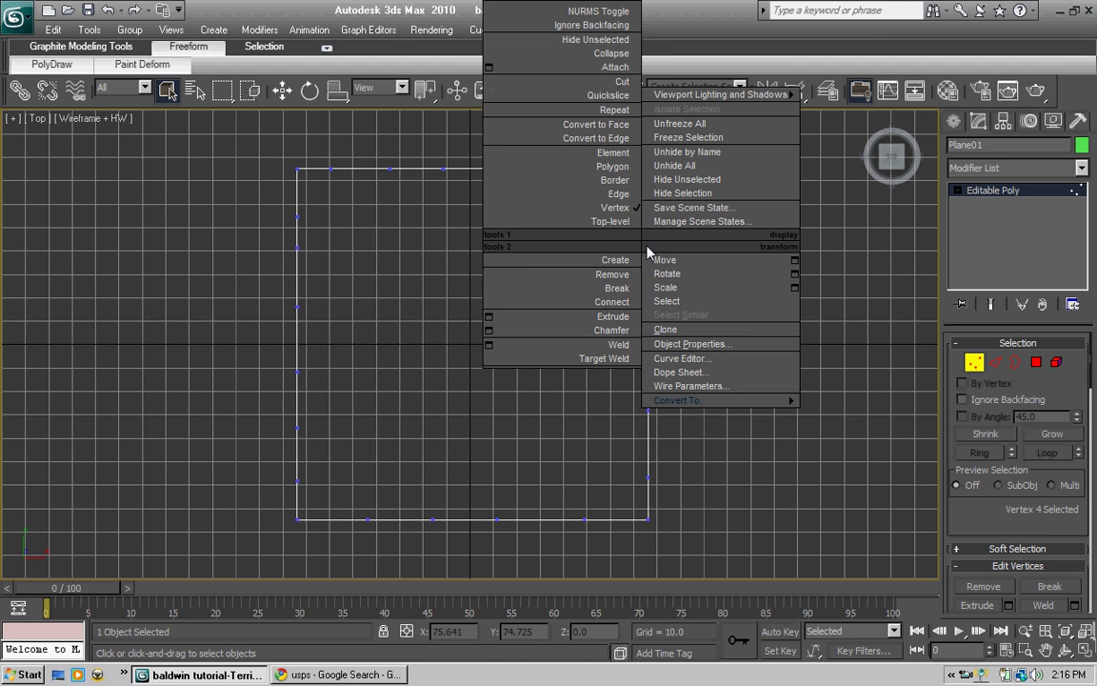
left_click(615, 220)
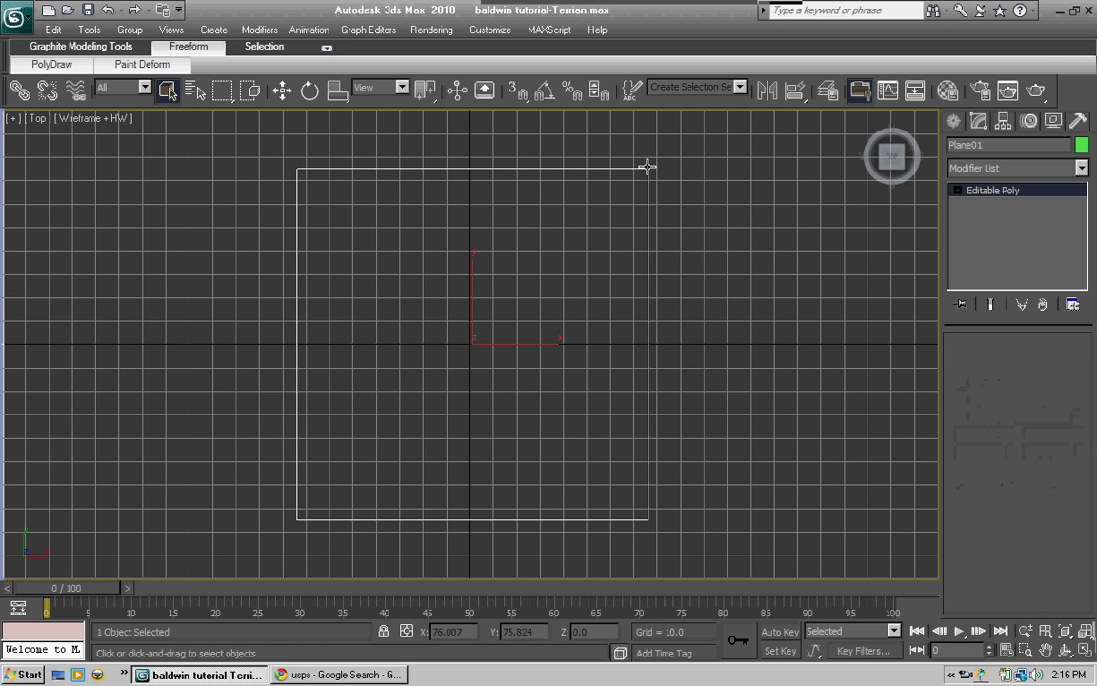
left_click(974, 362)
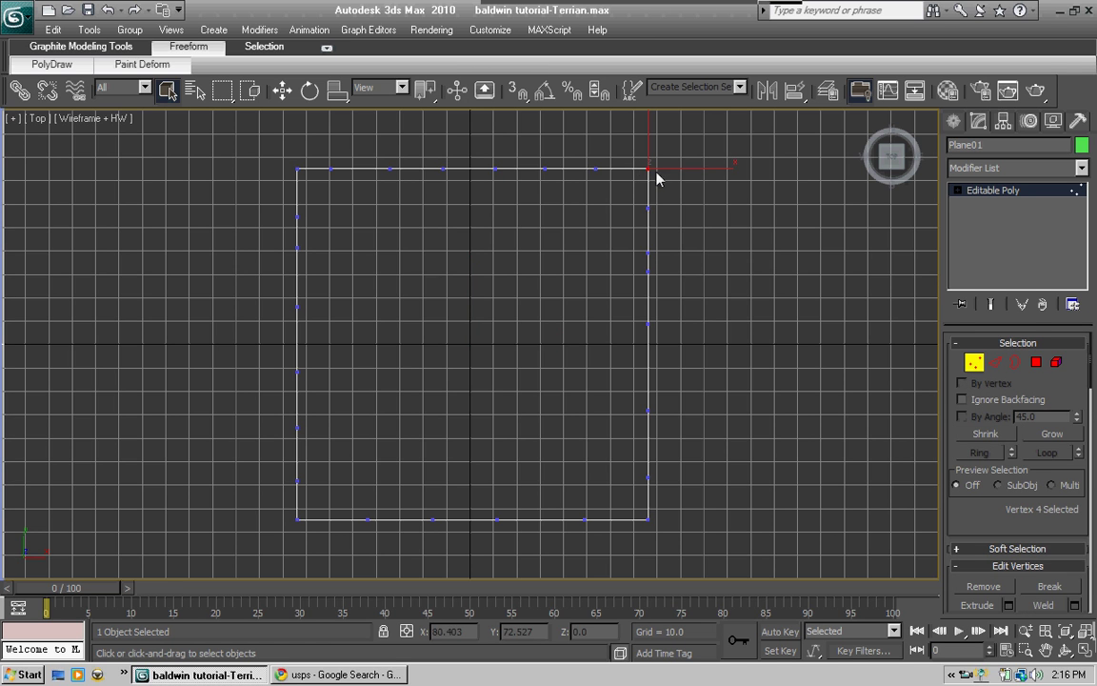
right_click(650, 251)
left_click(729, 257)
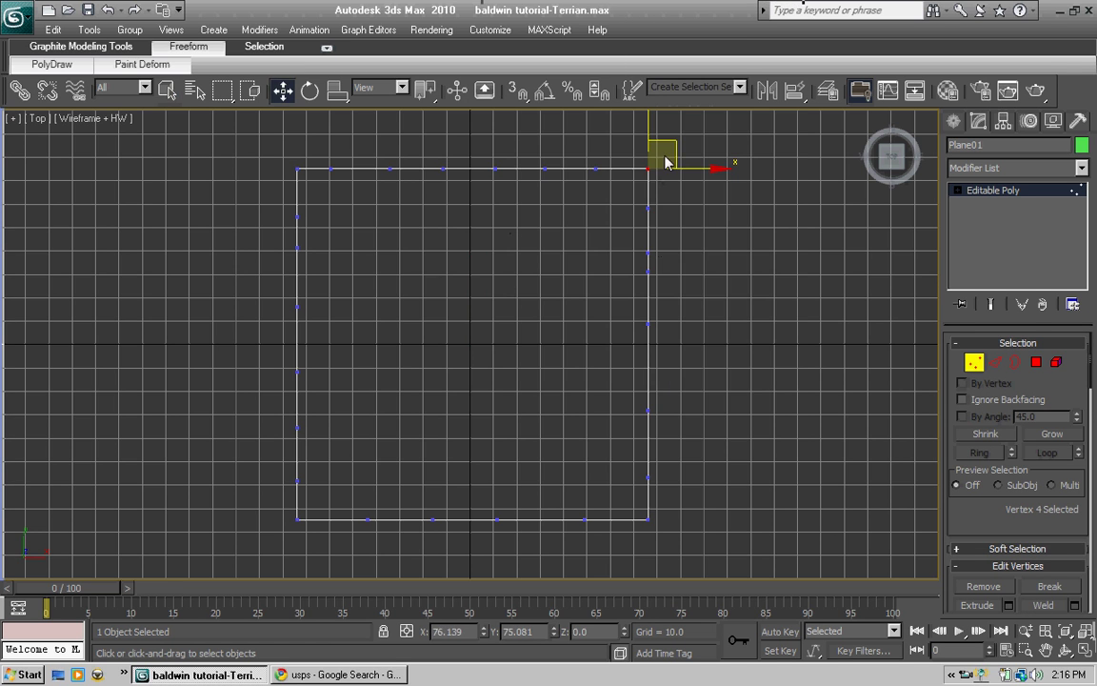
left_click_drag(674, 145, 701, 117)
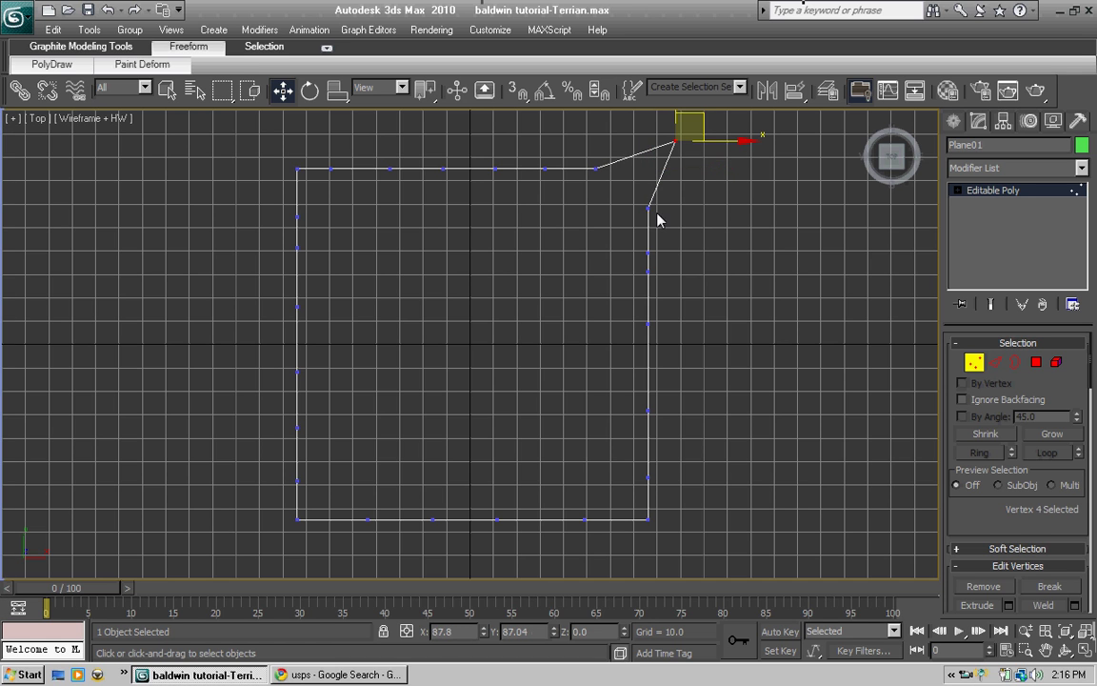
Move the next five vertices down the right edge outward into an irregular slanting outline, placing the fifth at about X 167, Y -1.
left_click(650, 209)
left_click_drag(666, 191, 729, 174)
left_click_drag(639, 247, 801, 260)
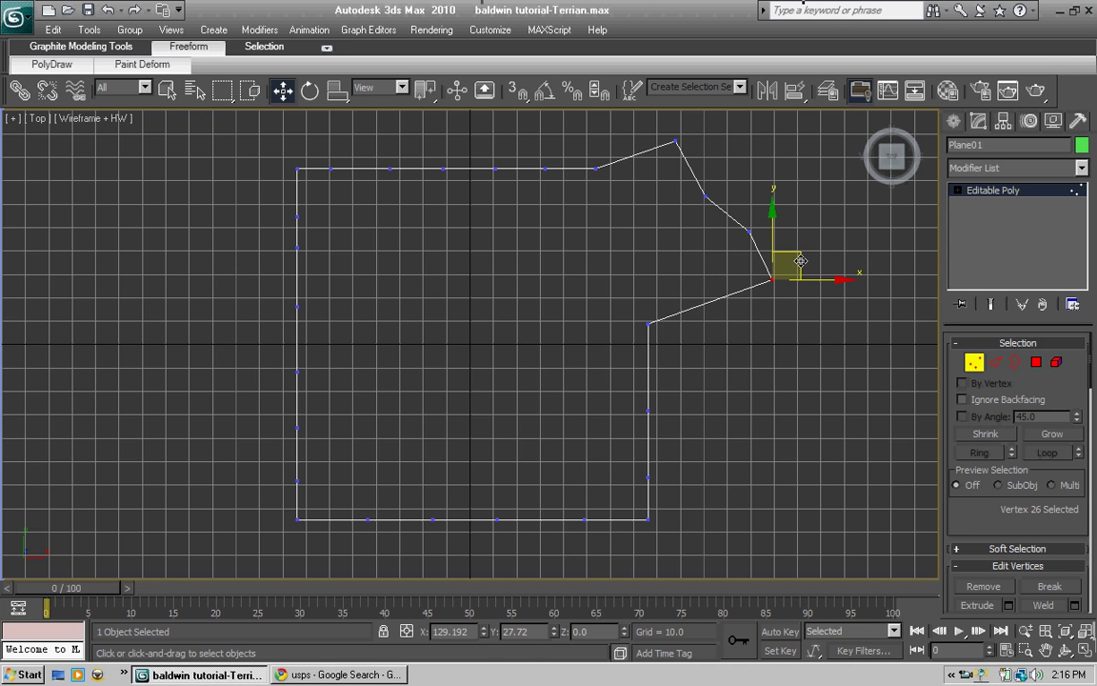
left_click_drag(640, 304, 664, 351)
left_click_drag(669, 303, 835, 297)
left_click(647, 410)
left_click_drag(680, 394, 892, 331)
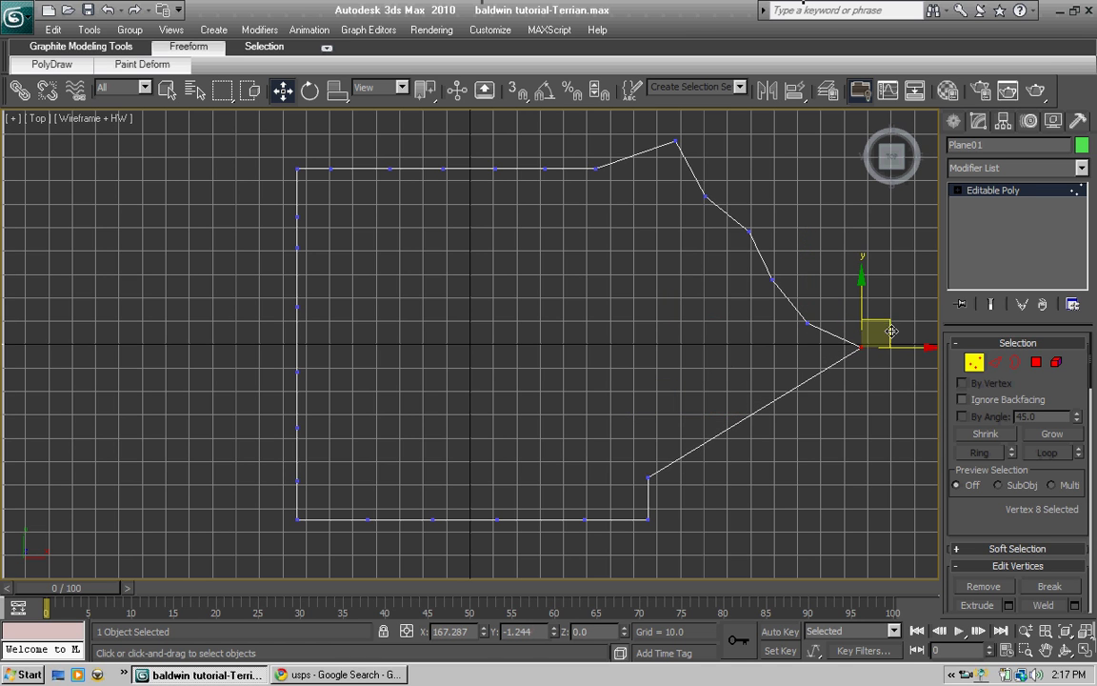
Move the lowest right-edge vertex outward and place the lower-right corner vertex at about X 187, Y -58.
left_click(648, 476)
left_click_drag(671, 462, 918, 391)
left_click(648, 519)
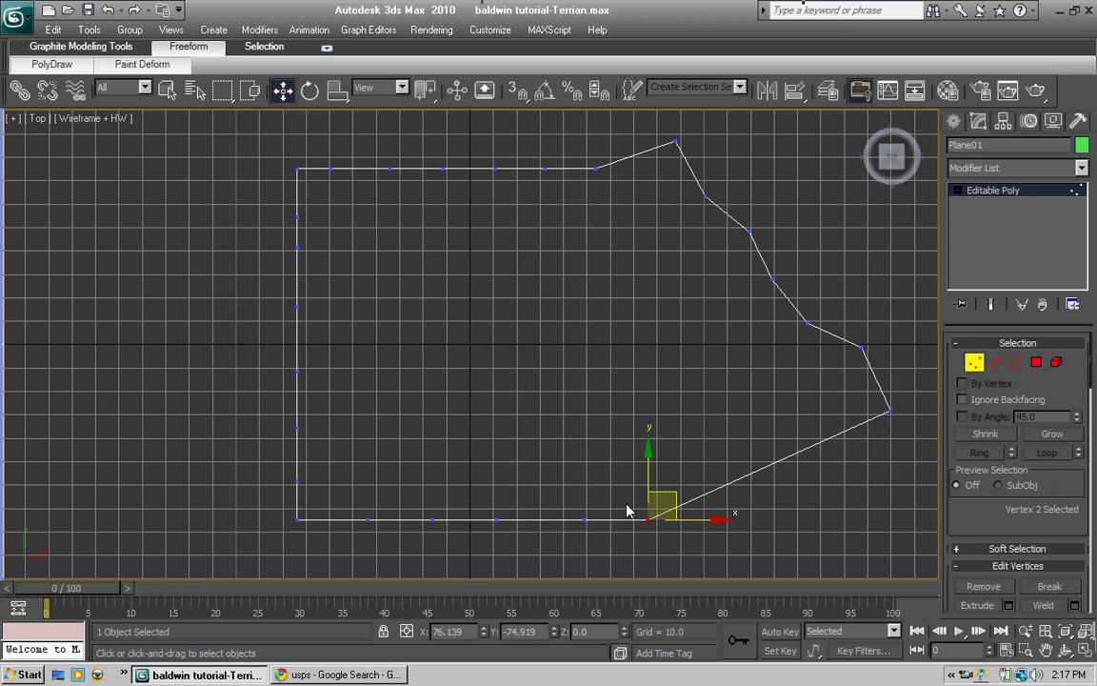
left_click_drag(673, 498, 932, 458)
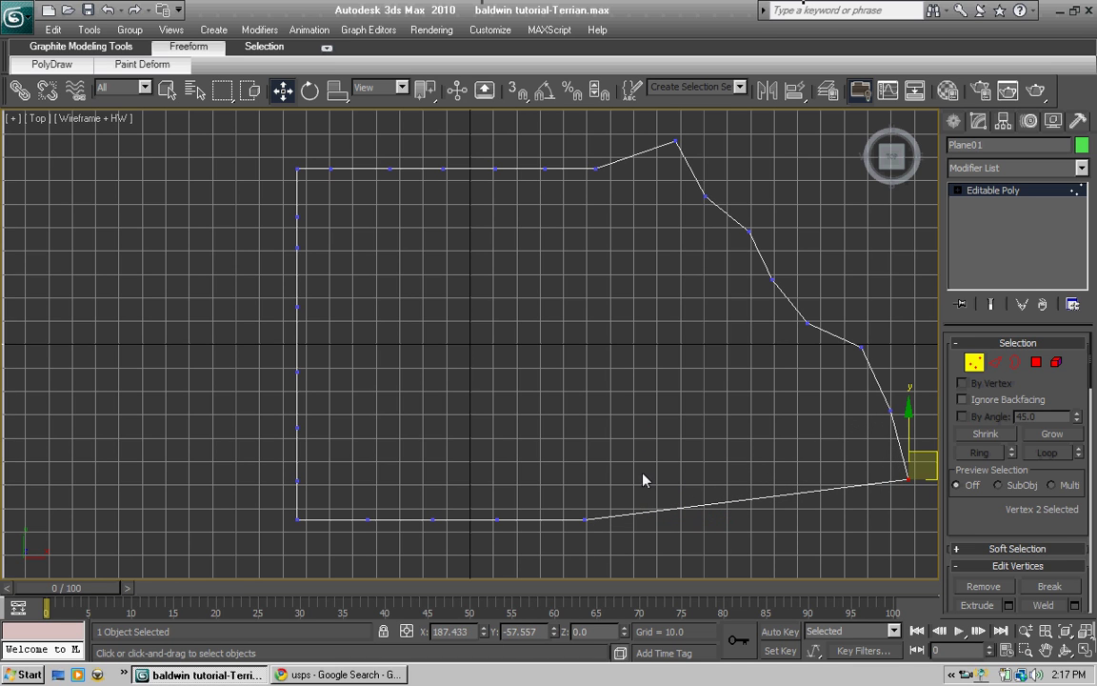
Move the two rightmost bottom-edge vertices outward to about X 176, Y -88 and X 154, Y -102.
left_click(585, 519)
left_click_drag(613, 493, 911, 525)
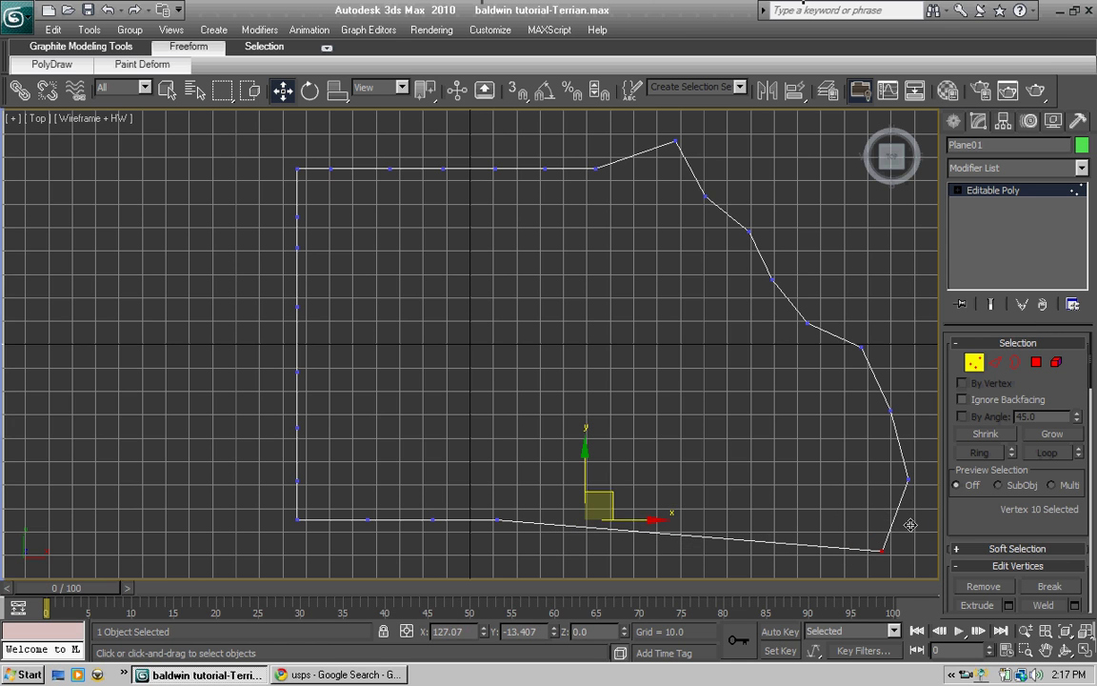
left_click(497, 520)
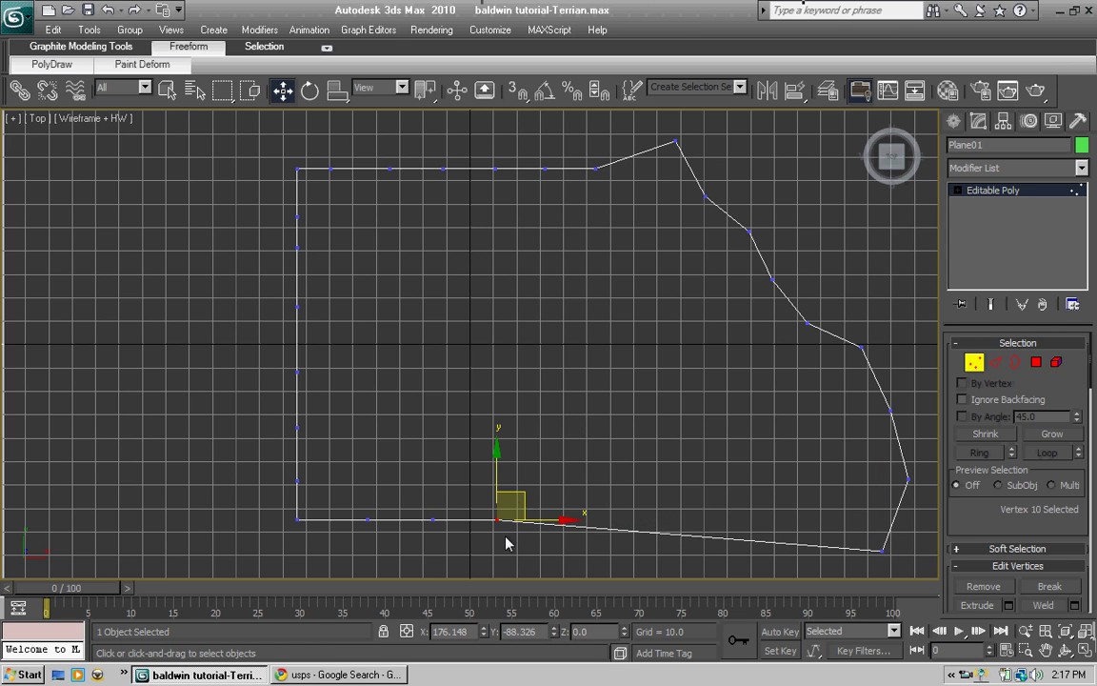
left_click_drag(514, 508, 857, 564)
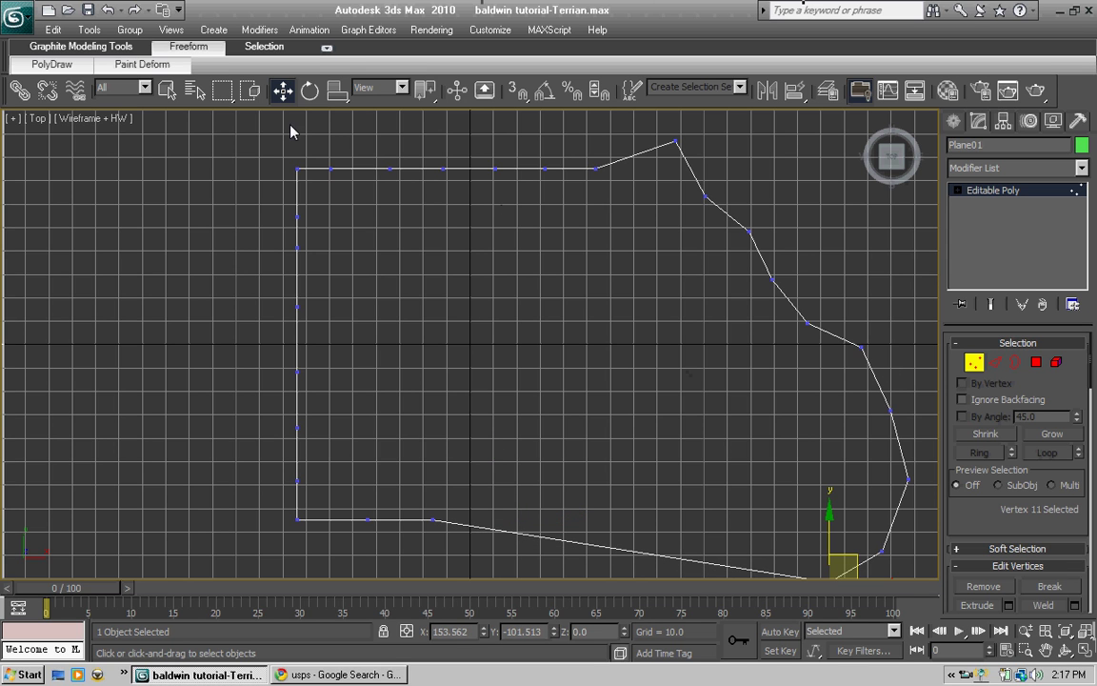
Move the two remaining bottom-edge vertices outward and place the lower-left corner vertex at about X 61, Y -164.
left_click(172, 29)
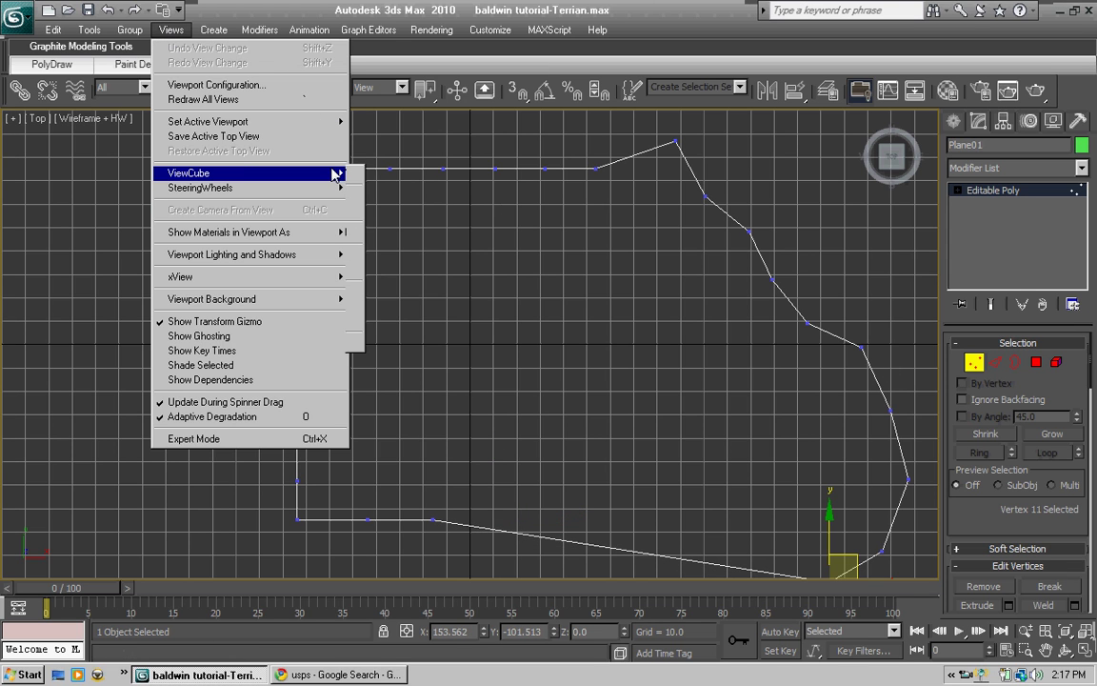
mouse_move(343, 194)
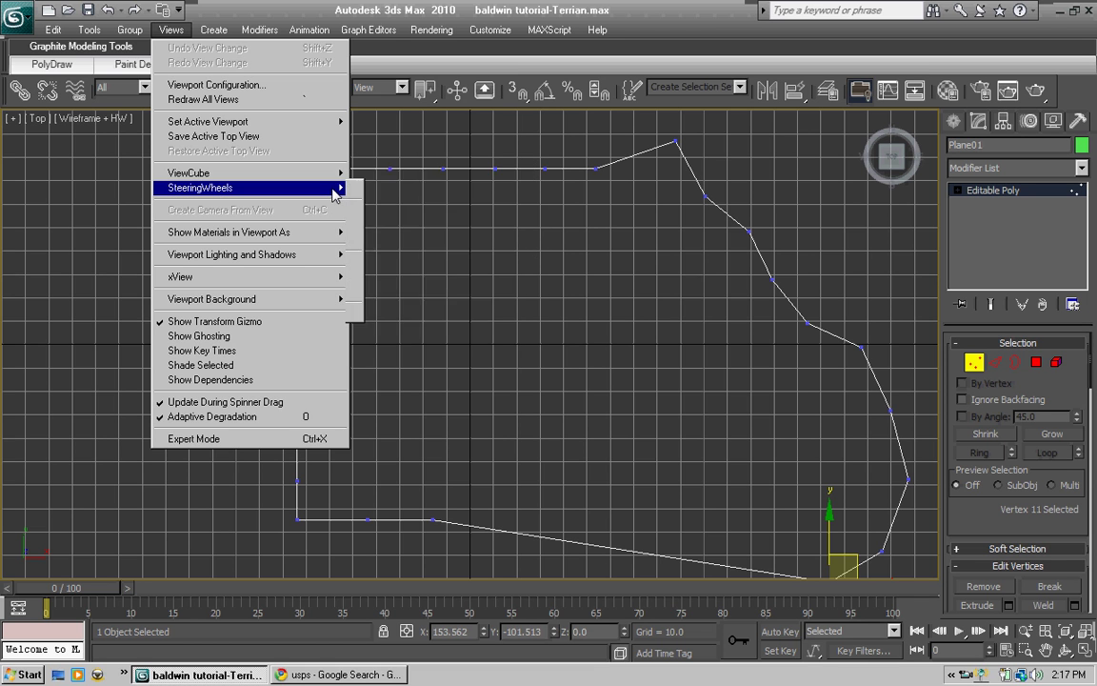
left_click(400, 188)
left_click_drag(531, 392, 401, 337)
left_click_drag(387, 252, 387, 283)
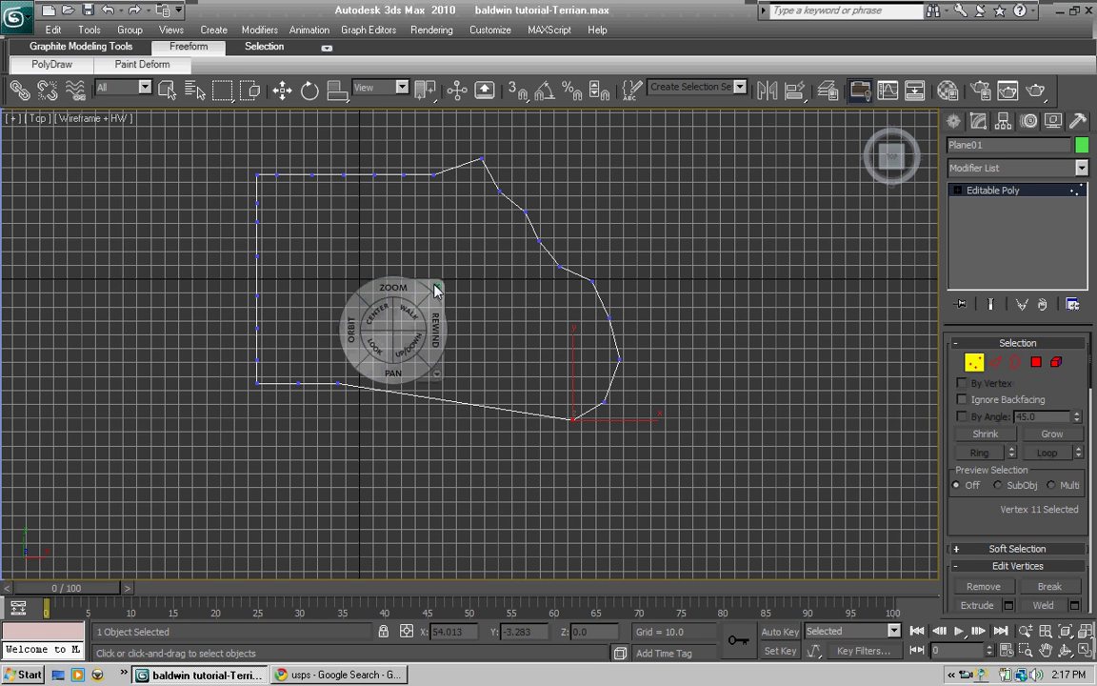
left_click(437, 287)
left_click(355, 339)
left_click_drag(346, 393, 554, 434)
left_click_drag(310, 367, 529, 469)
left_click(240, 383)
left_click_drag(279, 400, 443, 505)
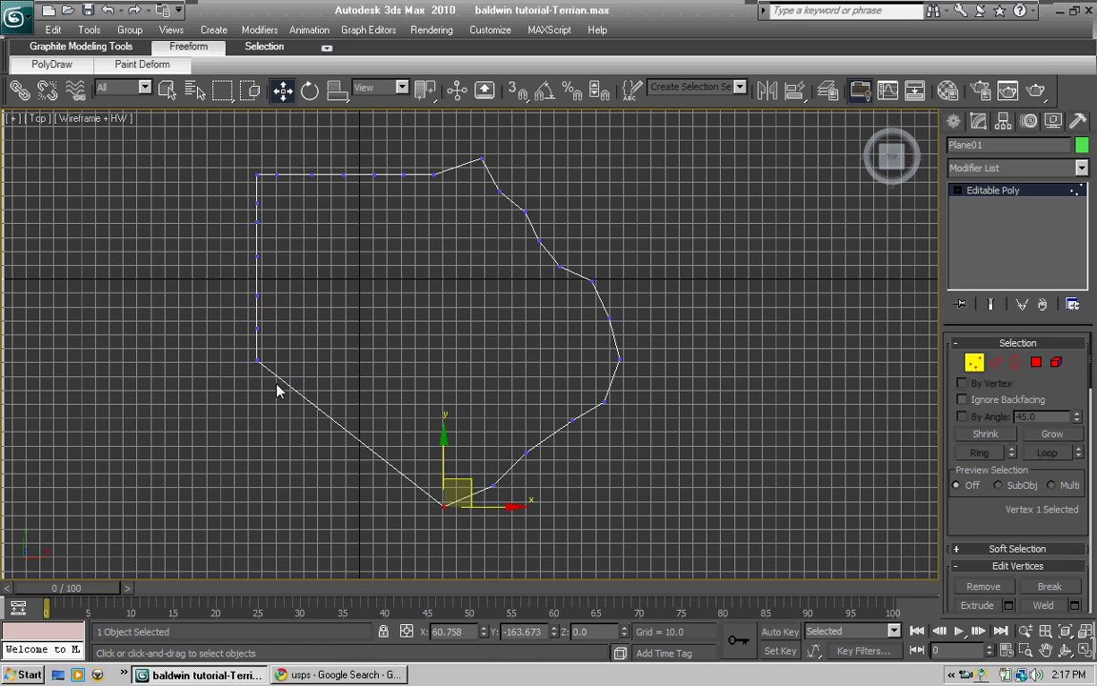
Move the three lowest left-edge vertices down to form a rounded lower end of the plane's outline.
left_click_drag(246, 377, 417, 493)
left_click_drag(236, 352, 266, 335)
left_click_drag(333, 442, 362, 485)
left_click(254, 342)
mouse_move(243, 311)
left_mouse_down()
mouse_move(265, 277)
mouse_move(316, 455)
left_mouse_up()
Reposition the remaining left-edge vertices, the upper-left corner and its neighbouring top-edge vertex along a gently curved left side.
left_click(238, 252)
left_click_drag(248, 242, 298, 420)
left_click_drag(292, 419, 309, 400)
left_click_drag(238, 228, 308, 344)
left_click_drag(241, 228, 313, 220)
left_click(272, 158)
left_click_drag(270, 157, 321, 184)
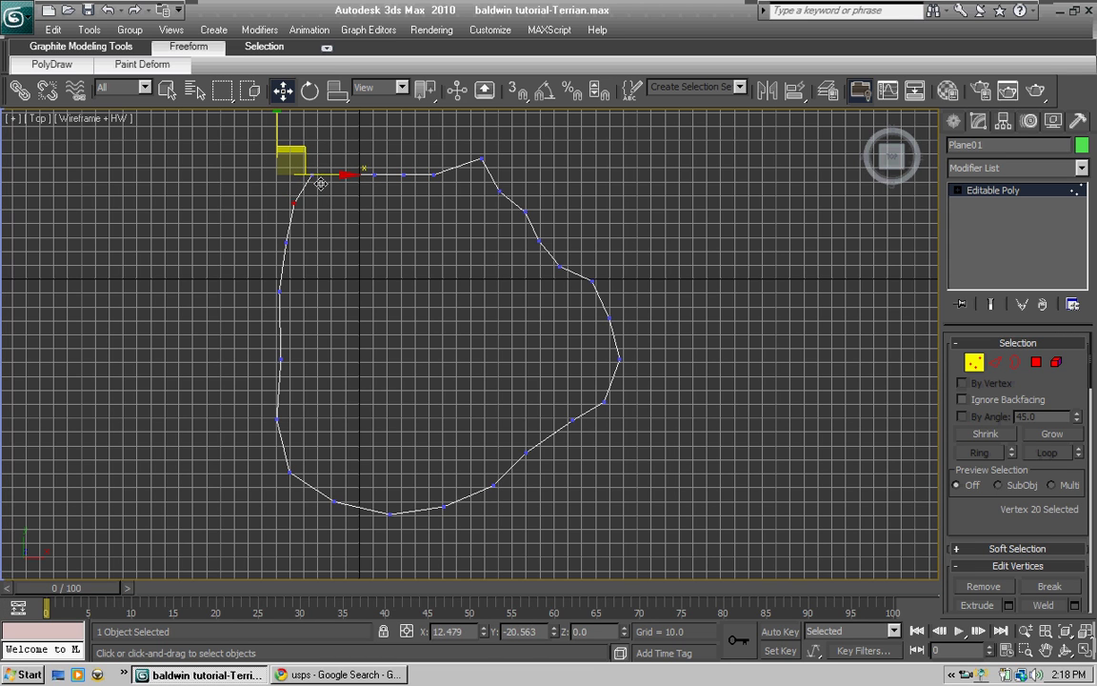
left_click(321, 156)
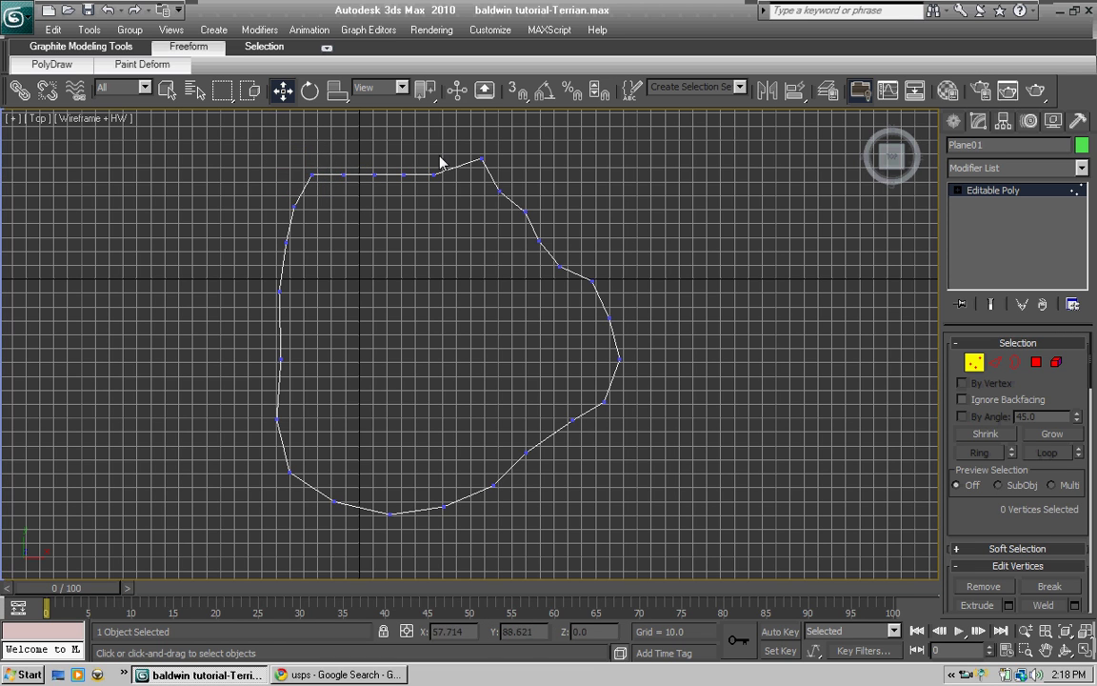
Raise the top-edge vertices between the two ends into an uneven arch, placing its peak at about X 7, Y 104.
left_click_drag(445, 153, 469, 128)
left_click(406, 156)
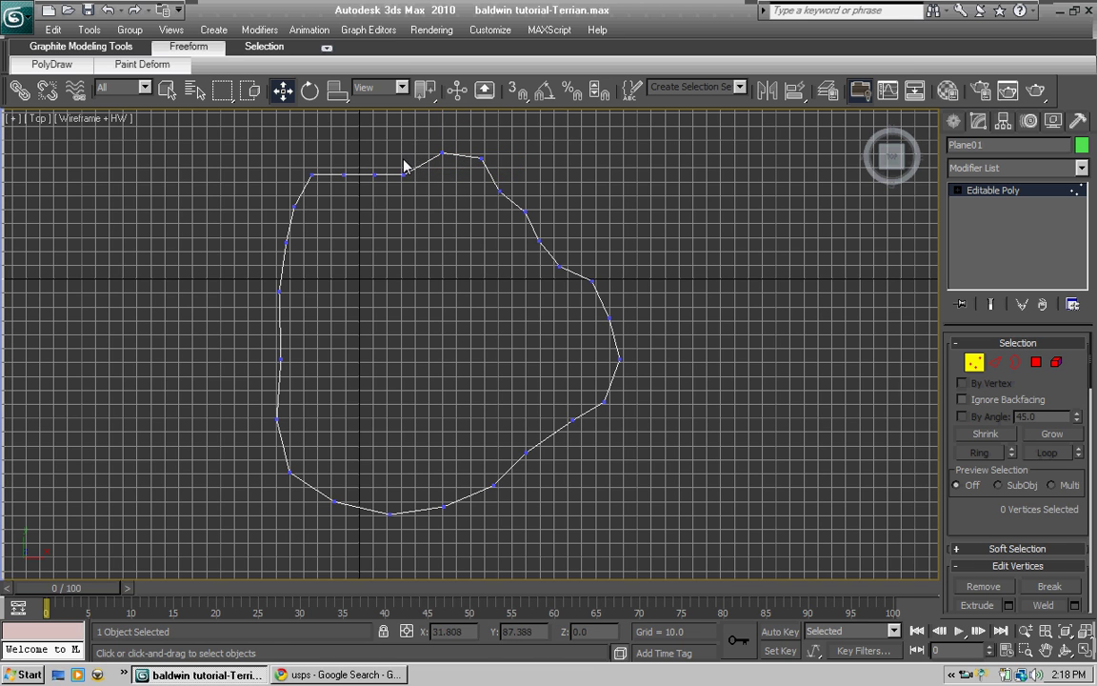
left_click(405, 174)
left_click_drag(432, 151, 436, 113)
left_click_drag(374, 174, 397, 113)
left_click(345, 175)
left_click(371, 158)
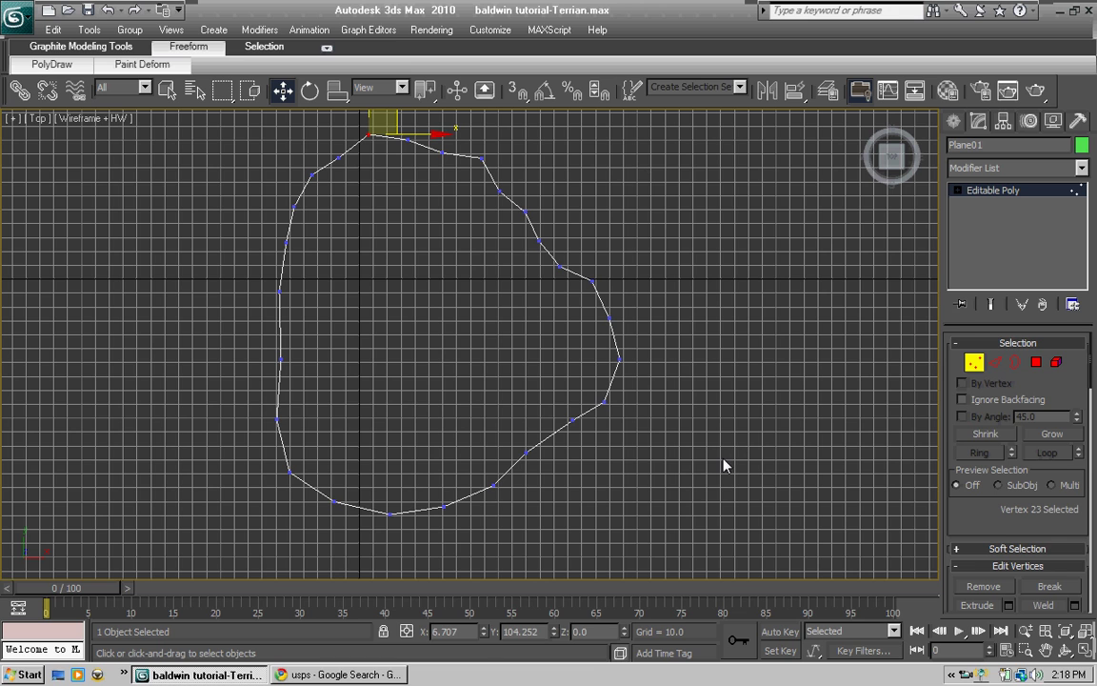
Move the four middle left-side vertices inward to form a shallow concave bay, and clear the vertex selection.
left_click(286, 243)
left_click_drag(317, 227, 327, 231)
left_click_drag(267, 269, 302, 385)
mouse_move(310, 304)
left_mouse_down()
mouse_move(282, 307)
mouse_move(328, 310)
left_mouse_up()
left_click_drag(264, 416, 316, 410)
left_click_drag(296, 286, 354, 297)
left_click(707, 352)
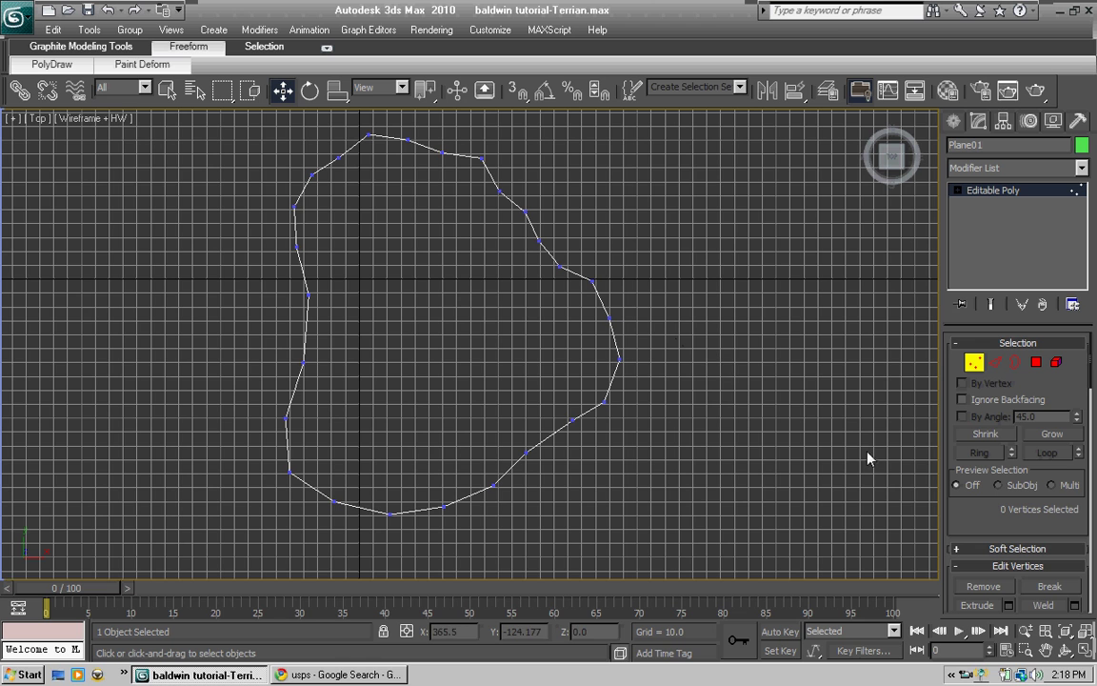
Return to the four-viewport layout and examine the whole reshaped plane in the Perspective view.
left_click(1087, 652)
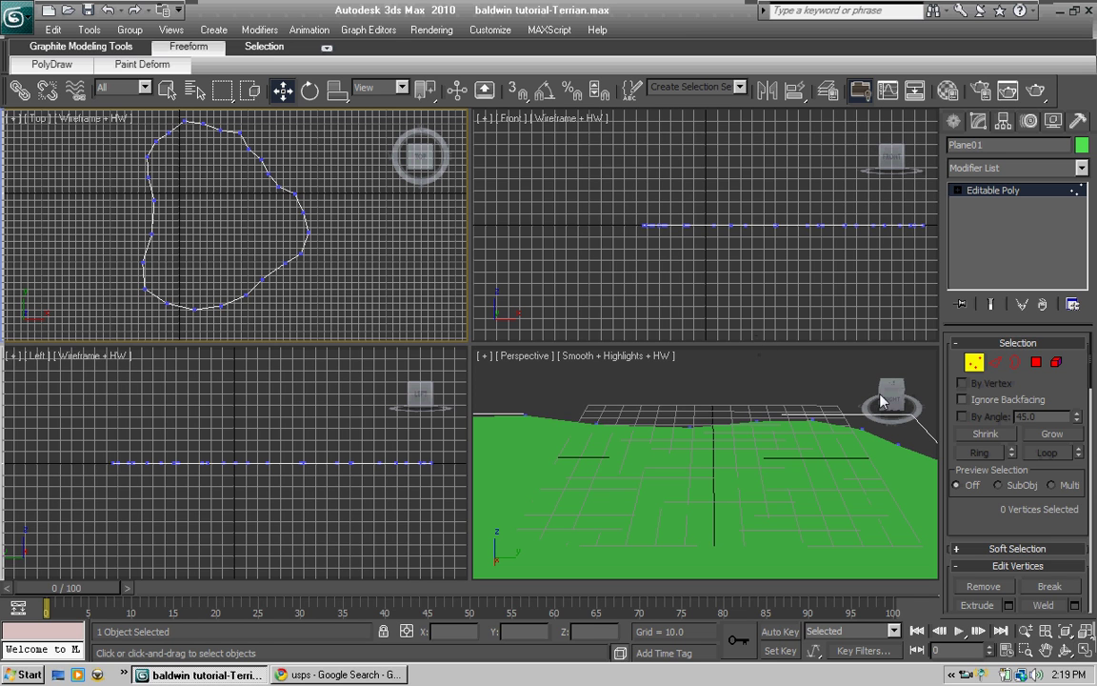
middle_click_drag(803, 402, 773, 405, "alt")
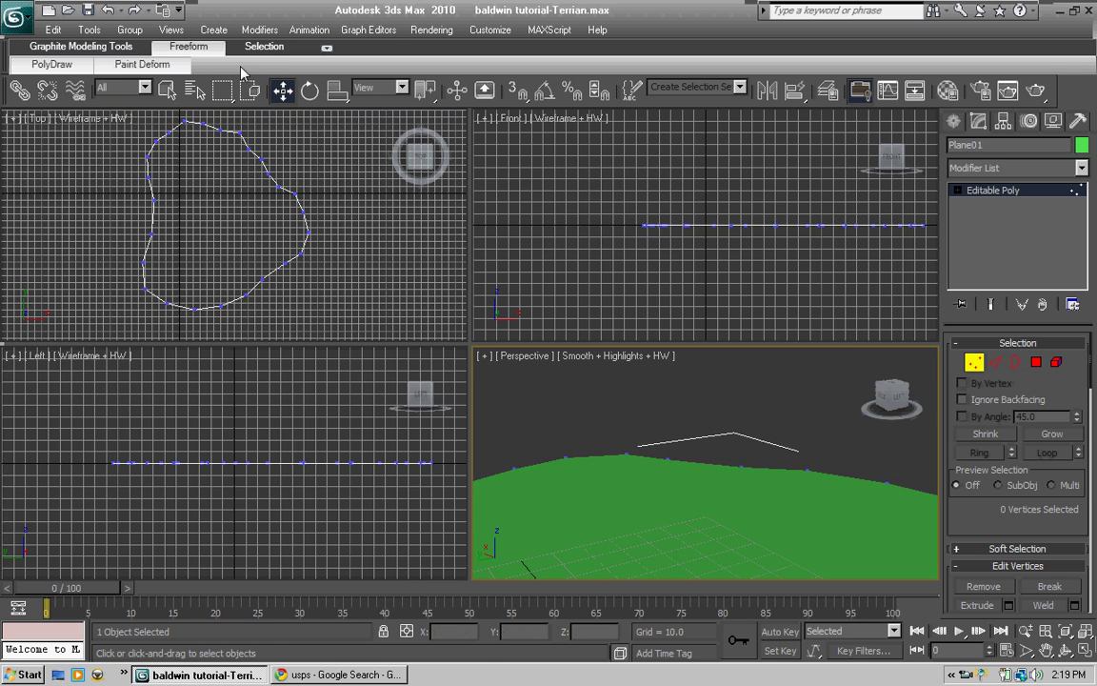
left_click(171, 29)
mouse_move(339, 173)
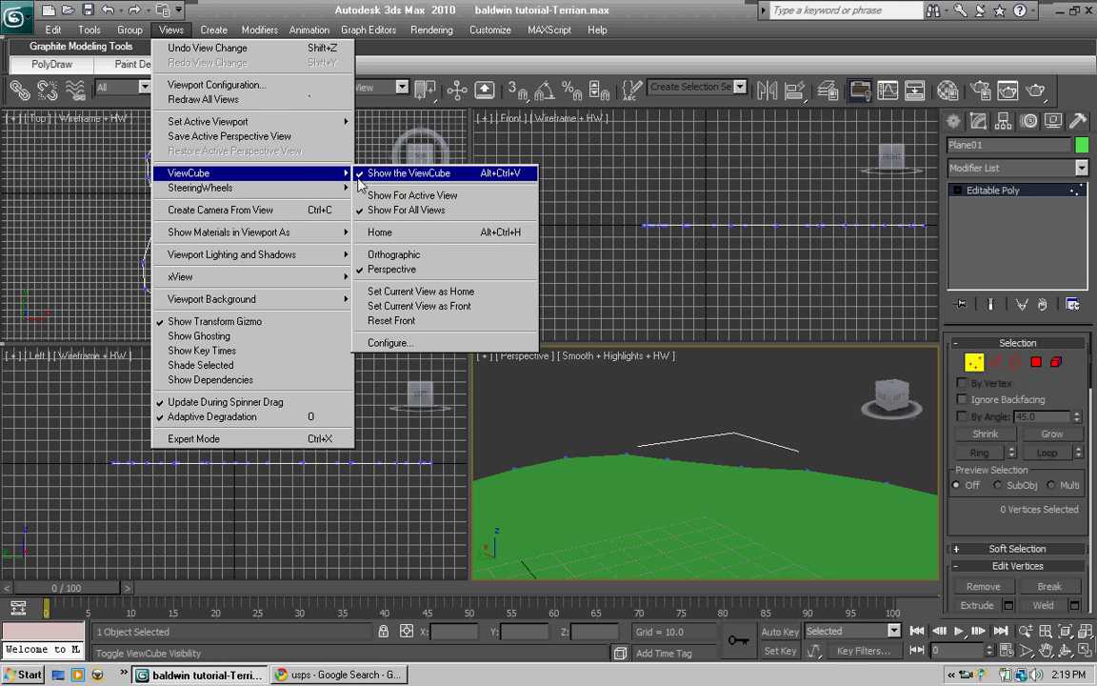
mouse_move(308, 187)
left_click(380, 188)
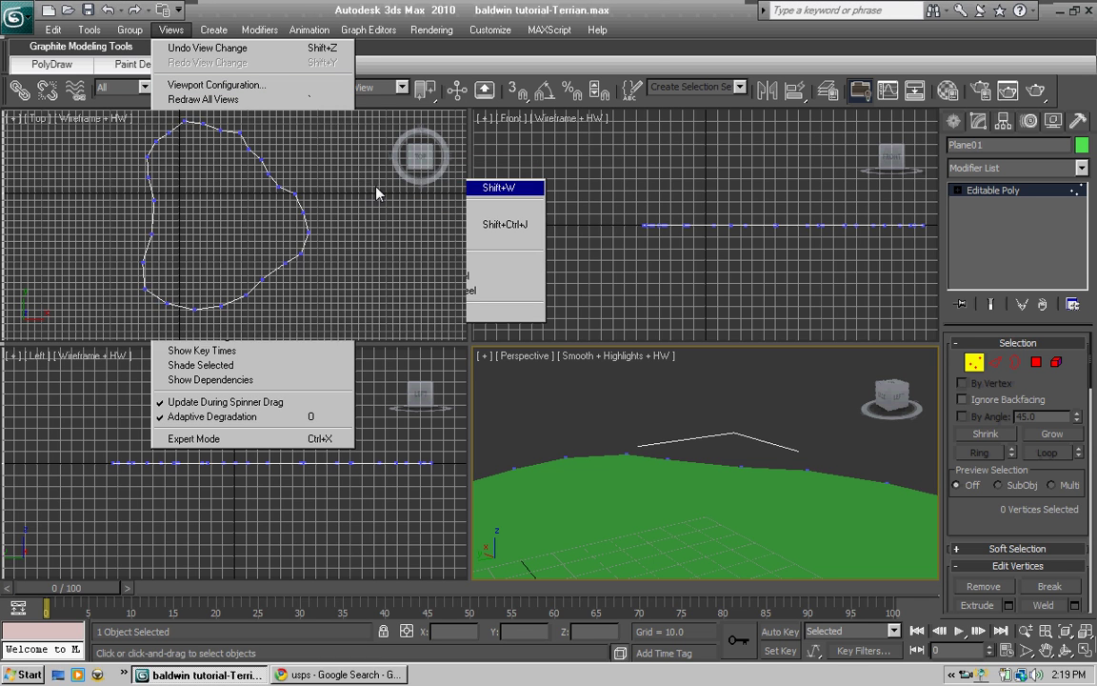
left_click_drag(717, 416, 716, 472)
mouse_move(712, 529)
left_mouse_down()
mouse_move(732, 547)
mouse_move(718, 512)
left_mouse_up()
left_click(779, 468)
Check the plane's single polygon, and select all the edges of its outline at edge level.
left_click(1036, 363)
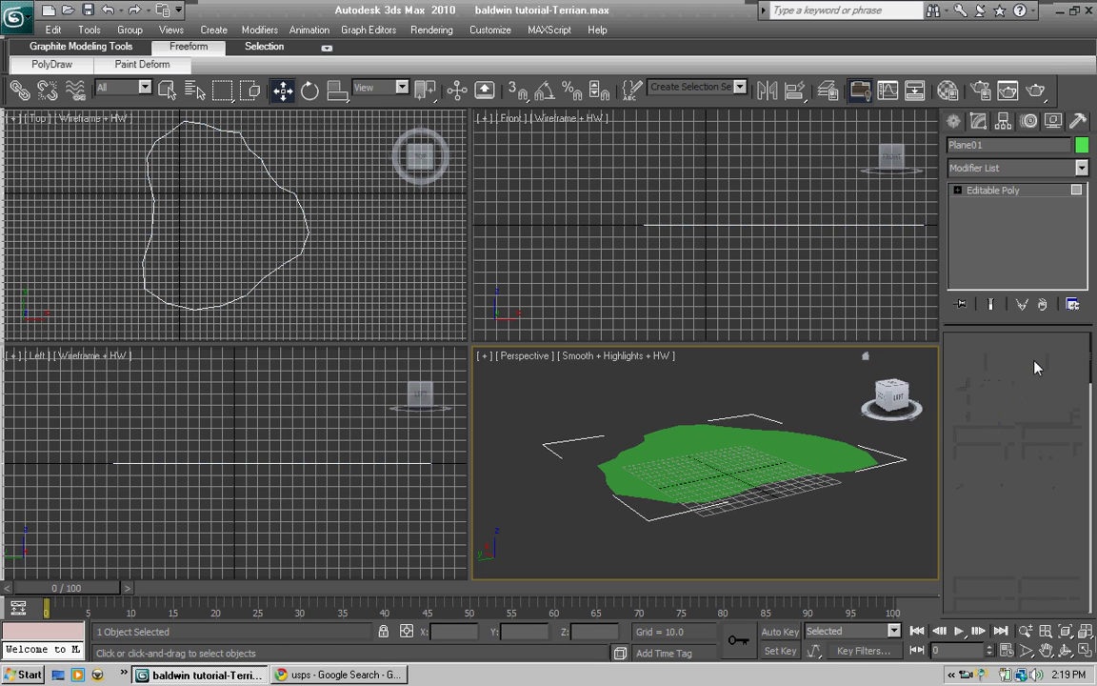
left_click(851, 434)
left_click_drag(887, 402, 776, 438)
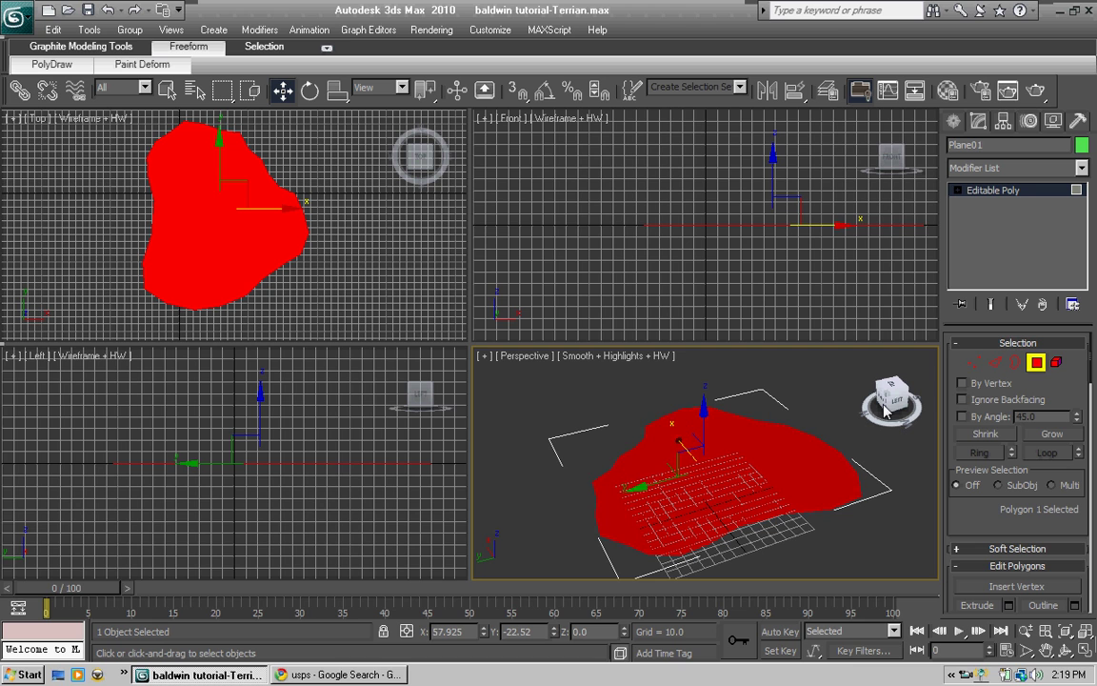
left_click(996, 364)
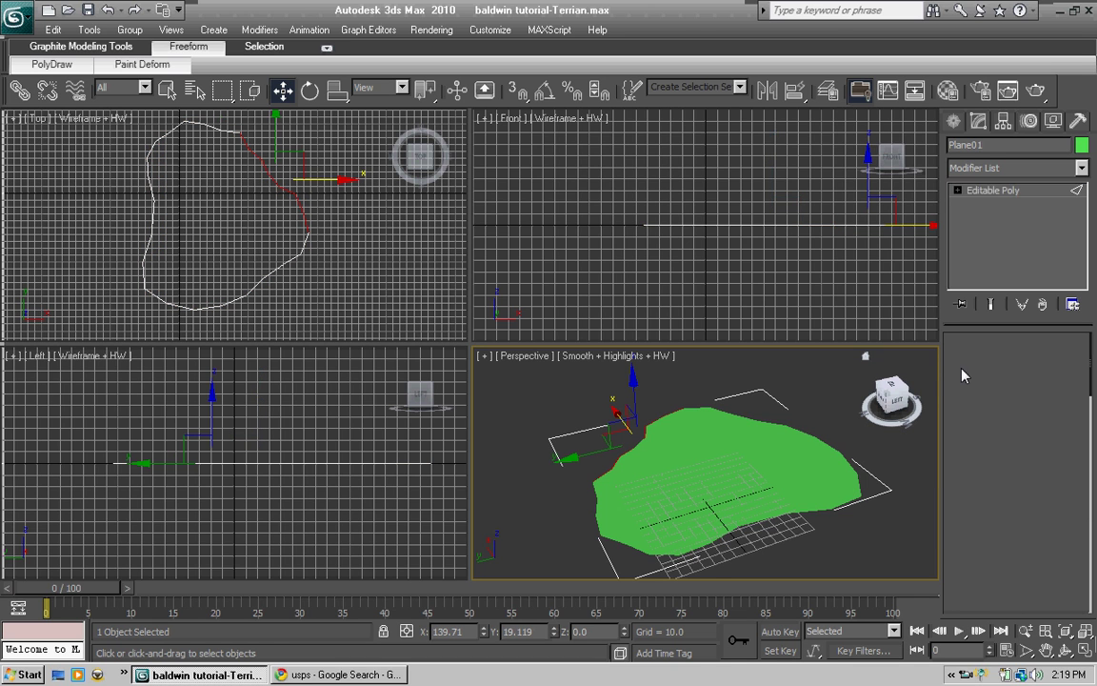
right_click(360, 321)
key("ctrl+a")
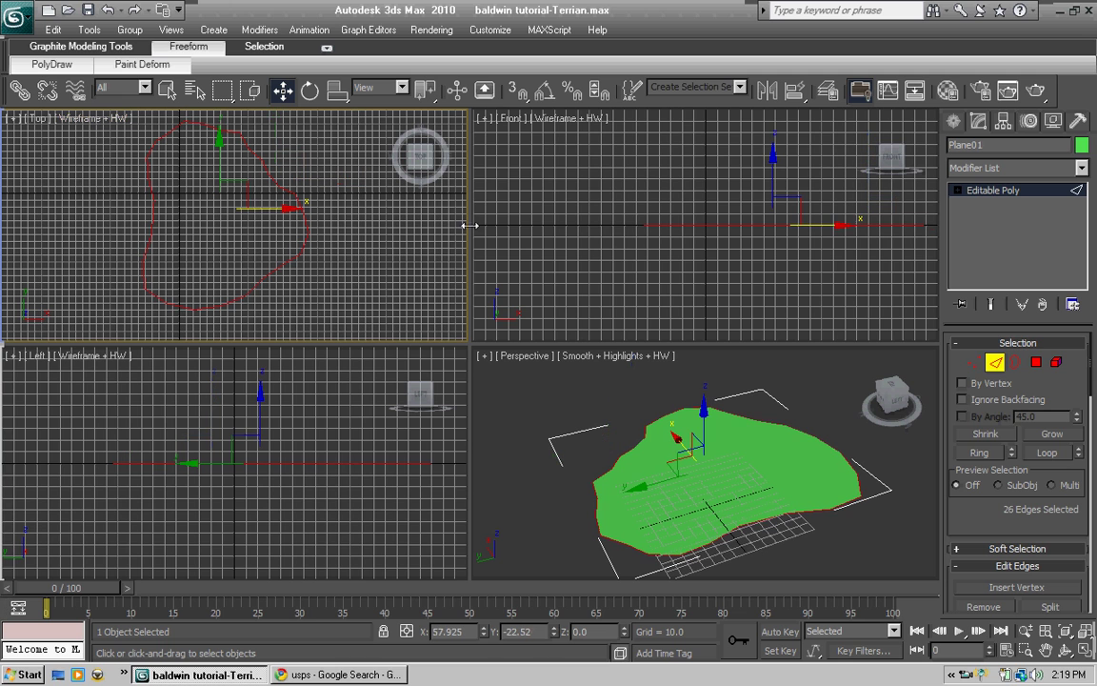
Display the Perspective view in wireframe and look through the available object-space modifiers.
key("F3")
key("F3")
right_click(715, 450)
key("F3")
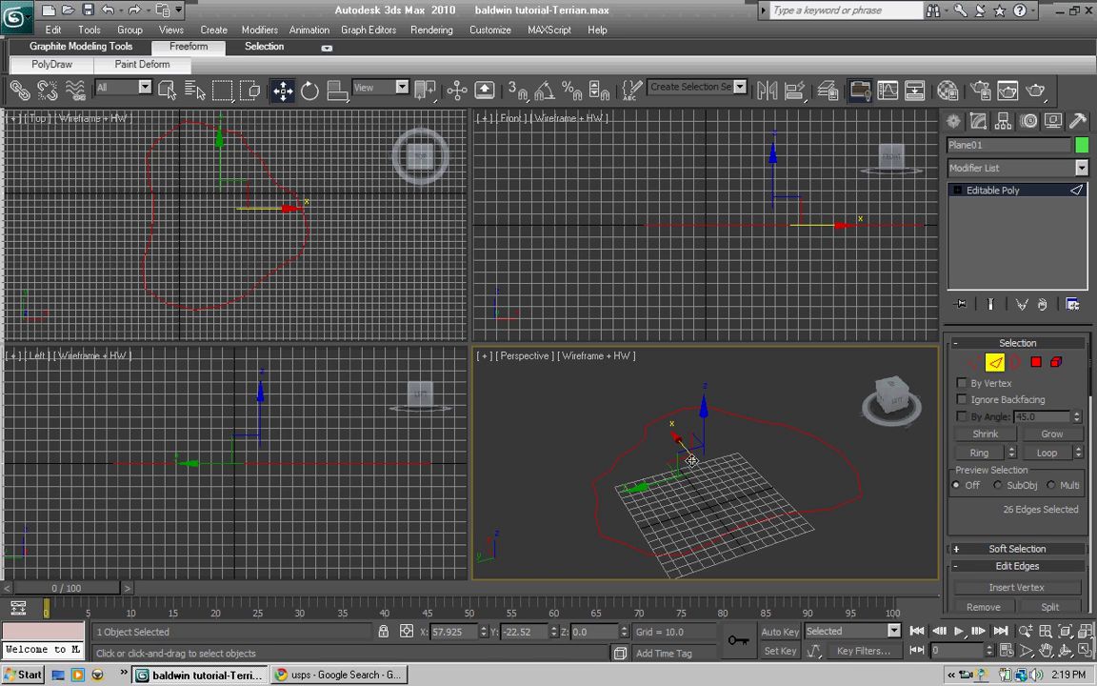
mouse_move(900, 402)
left_mouse_down()
mouse_move(872, 412)
mouse_move(903, 391)
mouse_move(900, 402)
left_mouse_up()
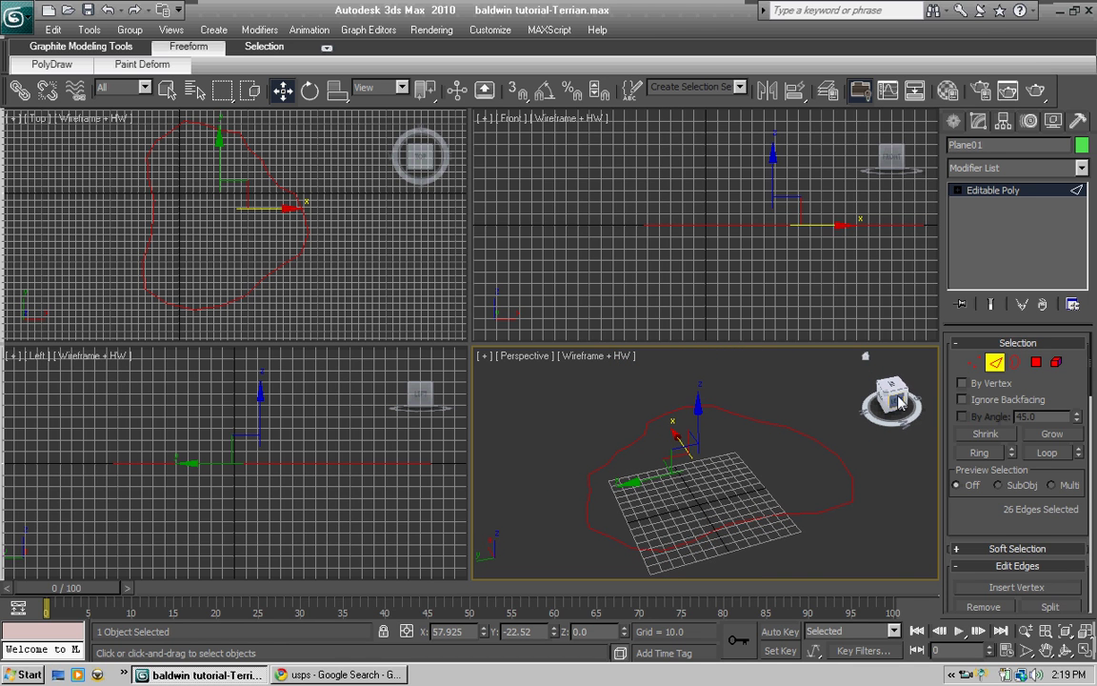
left_click(1082, 169)
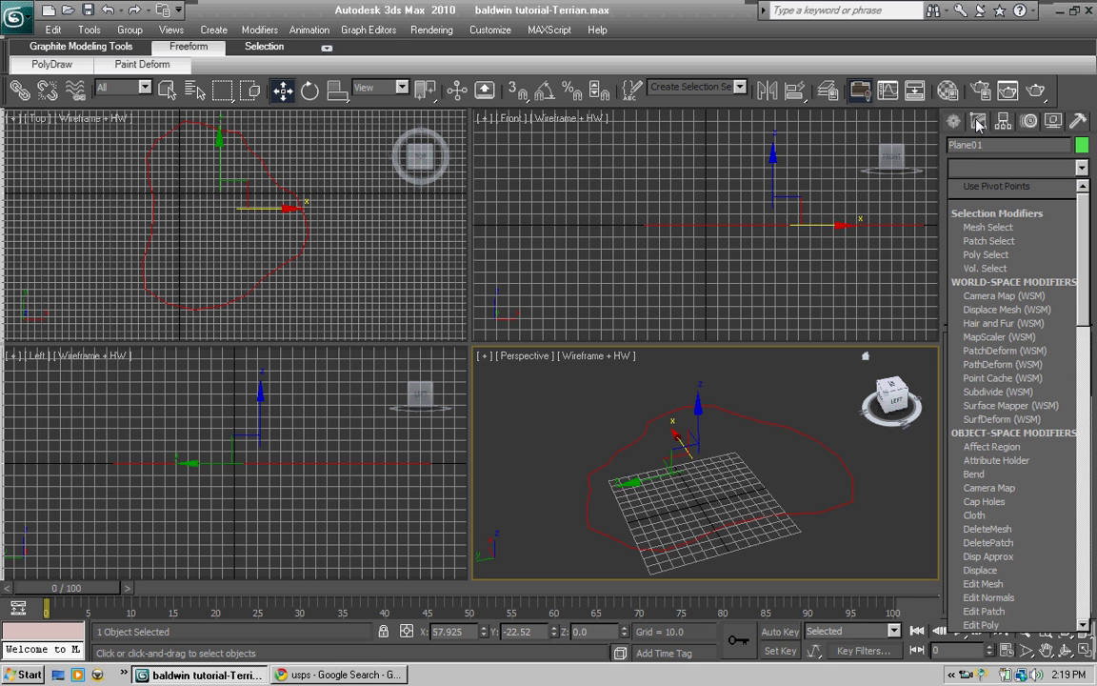
left_click_drag(1085, 225, 1083, 497)
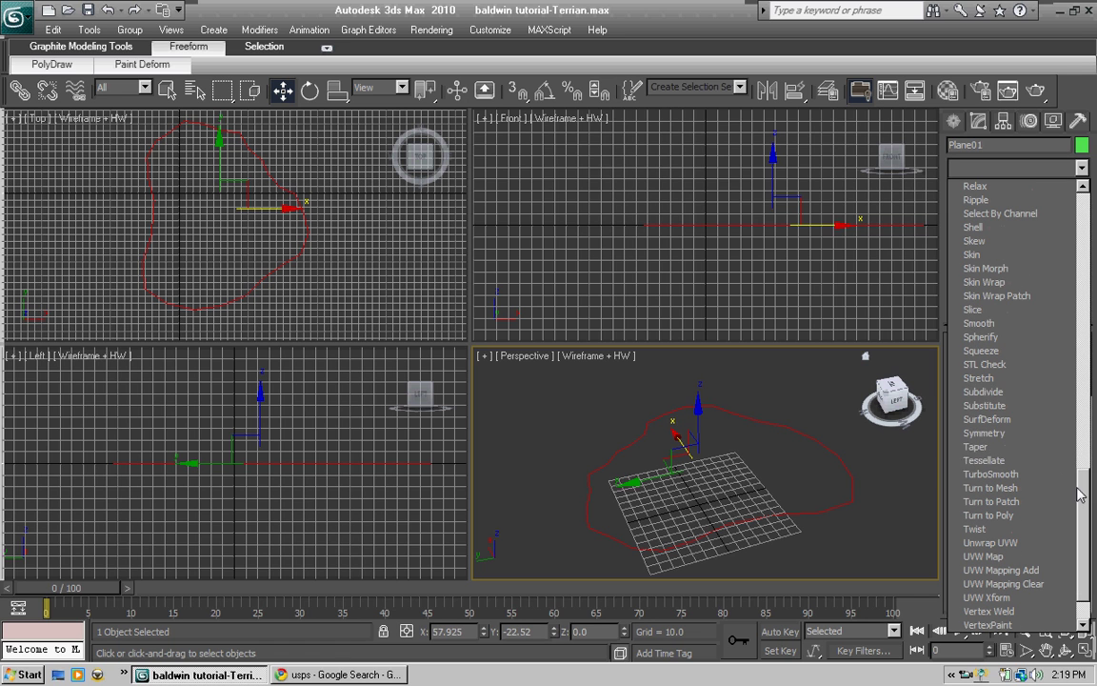
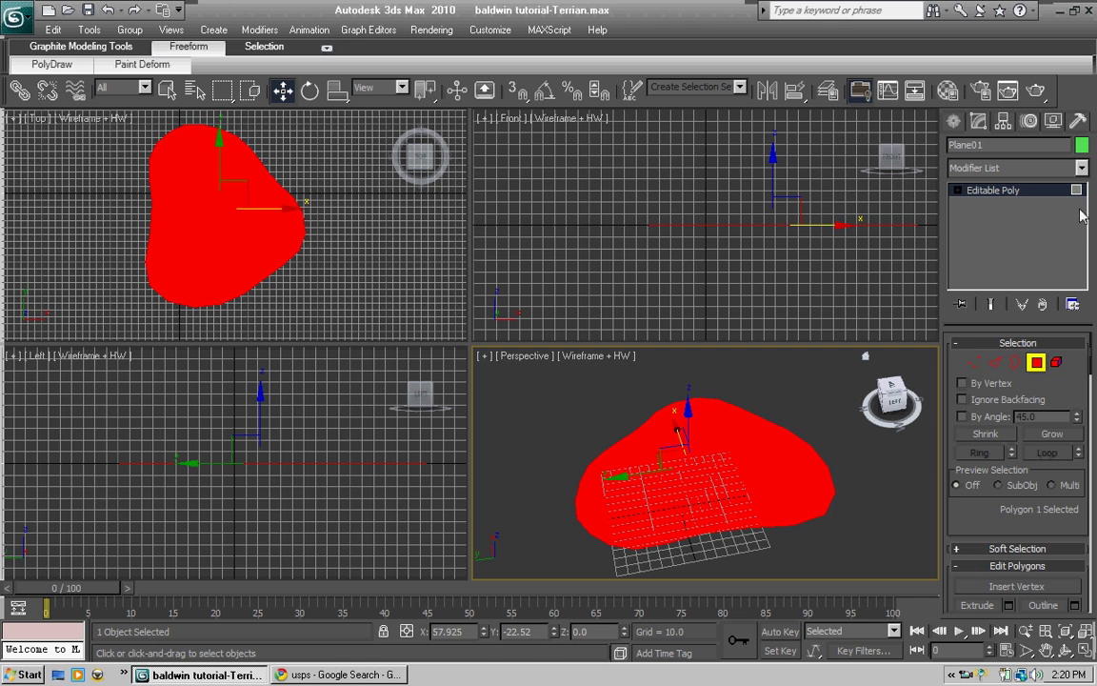
Set up a Group bevel on the selected terrain polygon with a height of 20.424 and an outline amount of -2.15.
left_click_drag(1090, 361, 1091, 390)
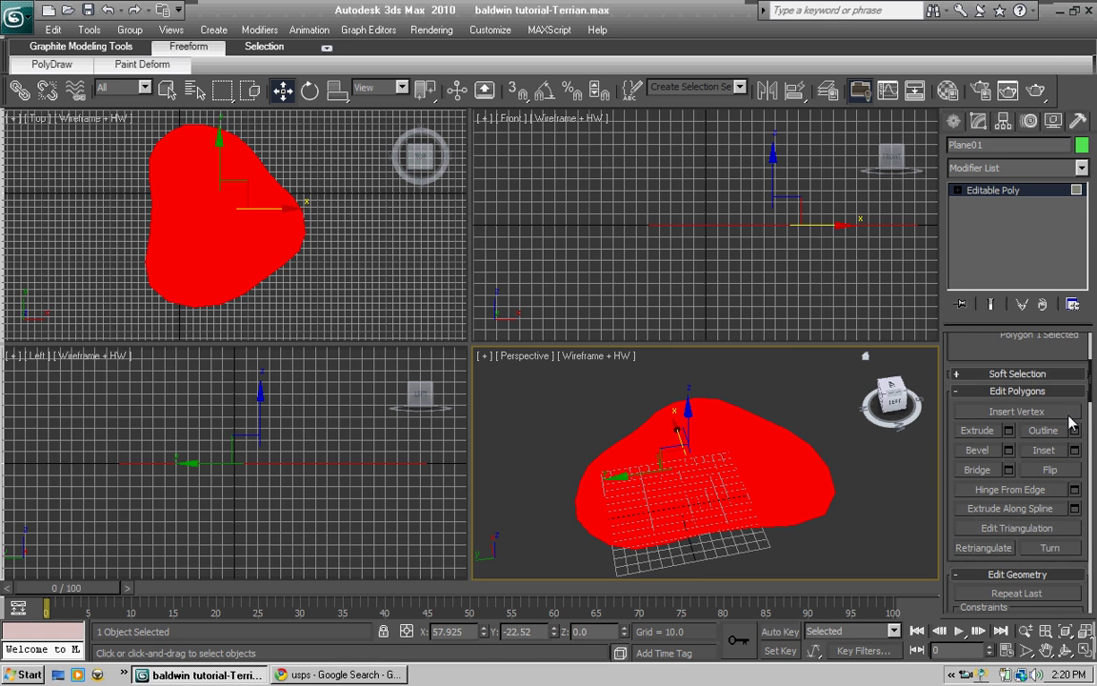
left_click(1009, 451)
left_click_drag(886, 402, 884, 385)
left_click(580, 268)
left_click_drag(479, 277, 392, 303)
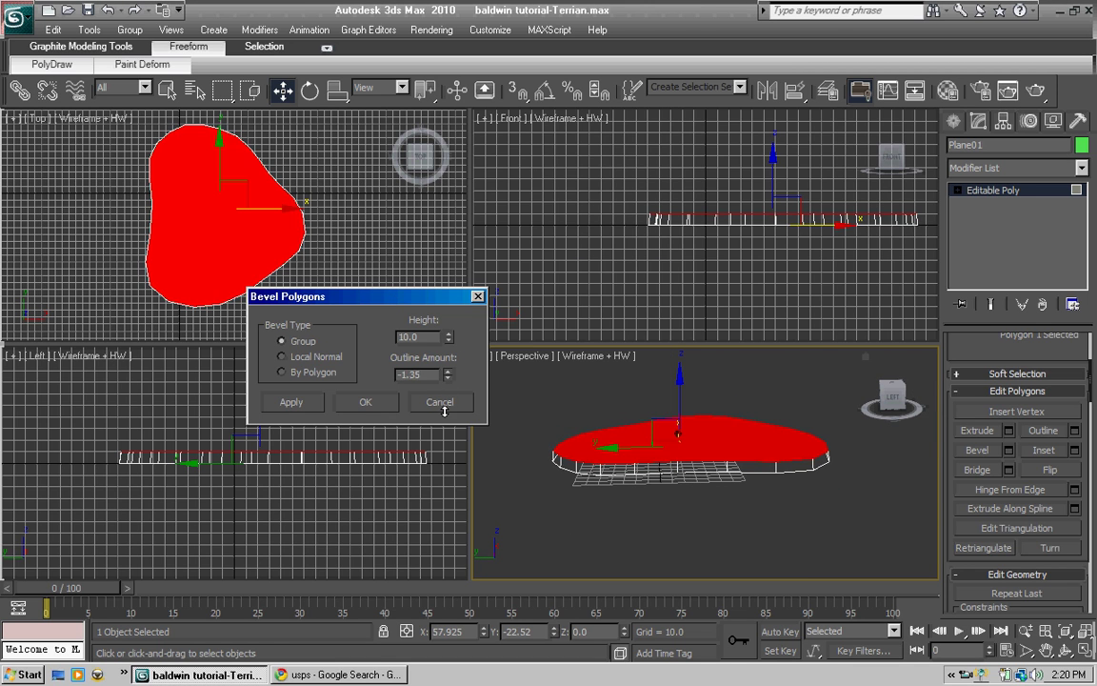
left_click_drag(444, 404, 428, 250)
left_click_drag(417, 189, 477, 482)
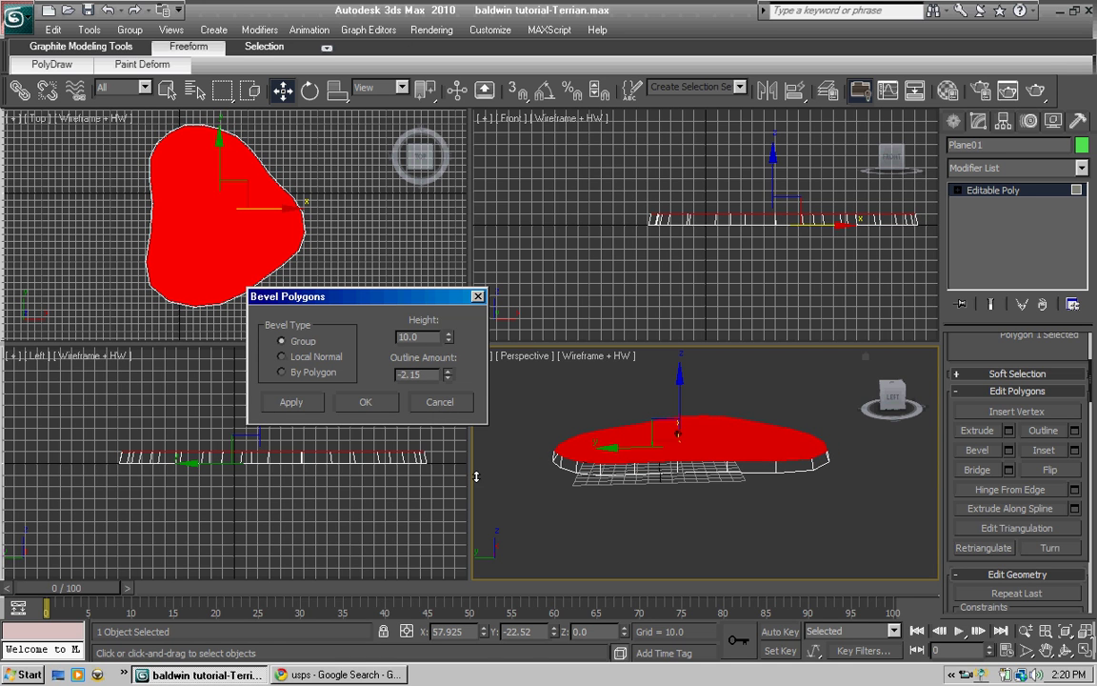
left_click_drag(448, 337, 445, 255)
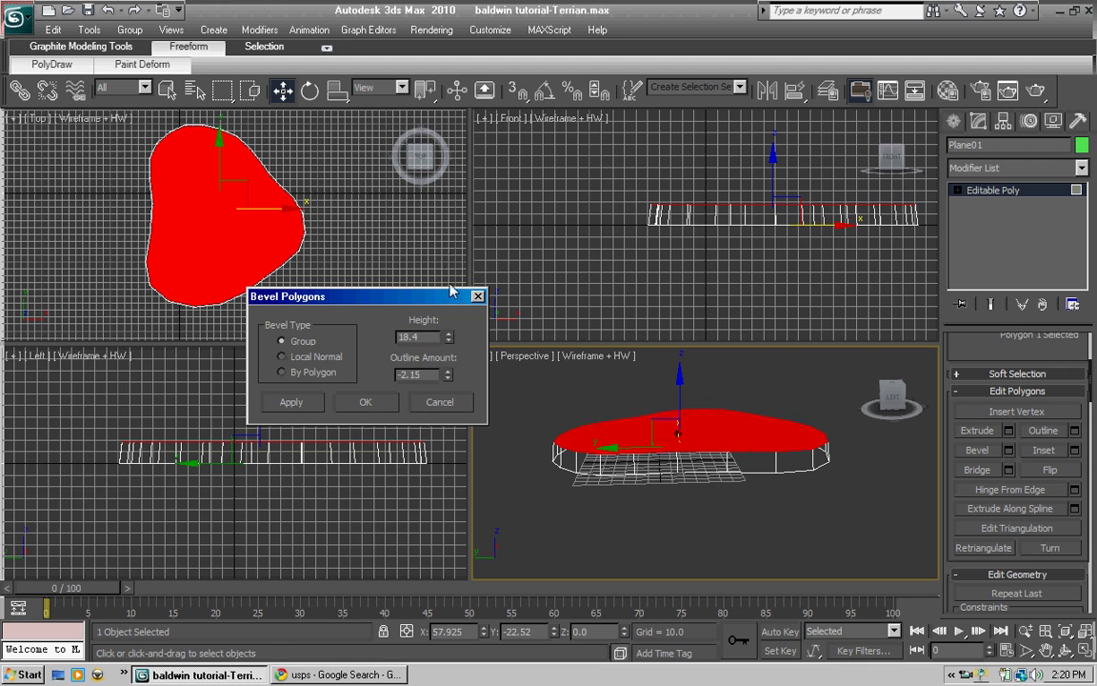
mouse_move(450, 336)
left_mouse_down()
mouse_move(448, 360)
mouse_move(449, 320)
left_mouse_up()
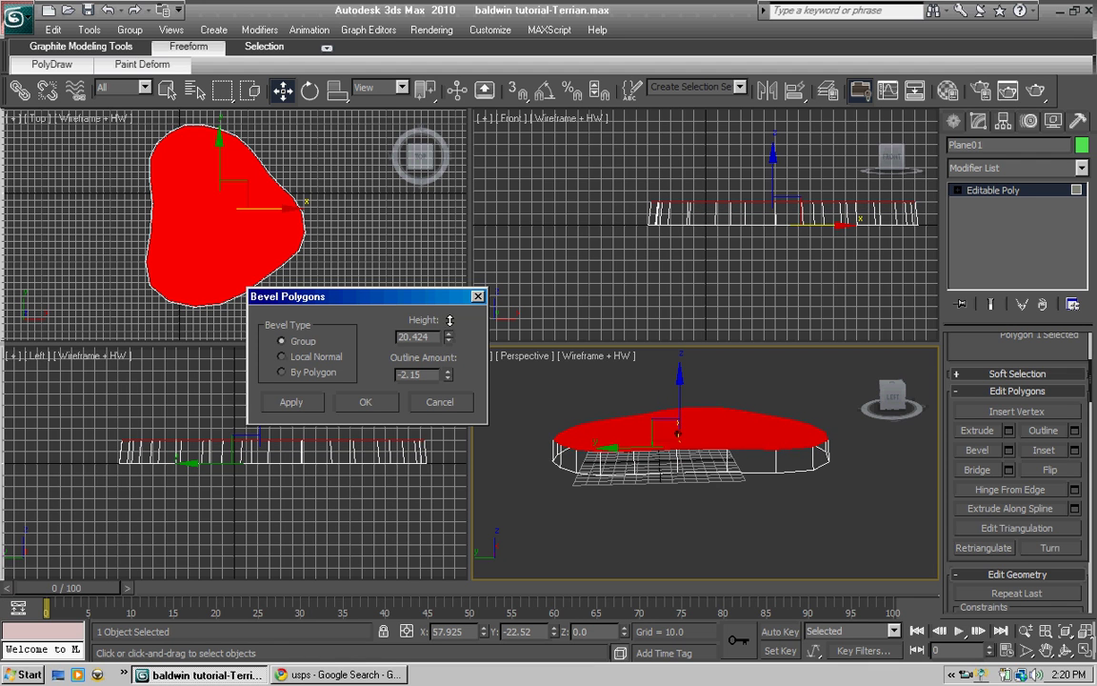
Set the bevel's outline amount to -5.802 and height to 15.522, and apply it to the terrain polygon.
left_click_drag(447, 370, 458, 331)
left_click_drag(449, 377, 457, 428)
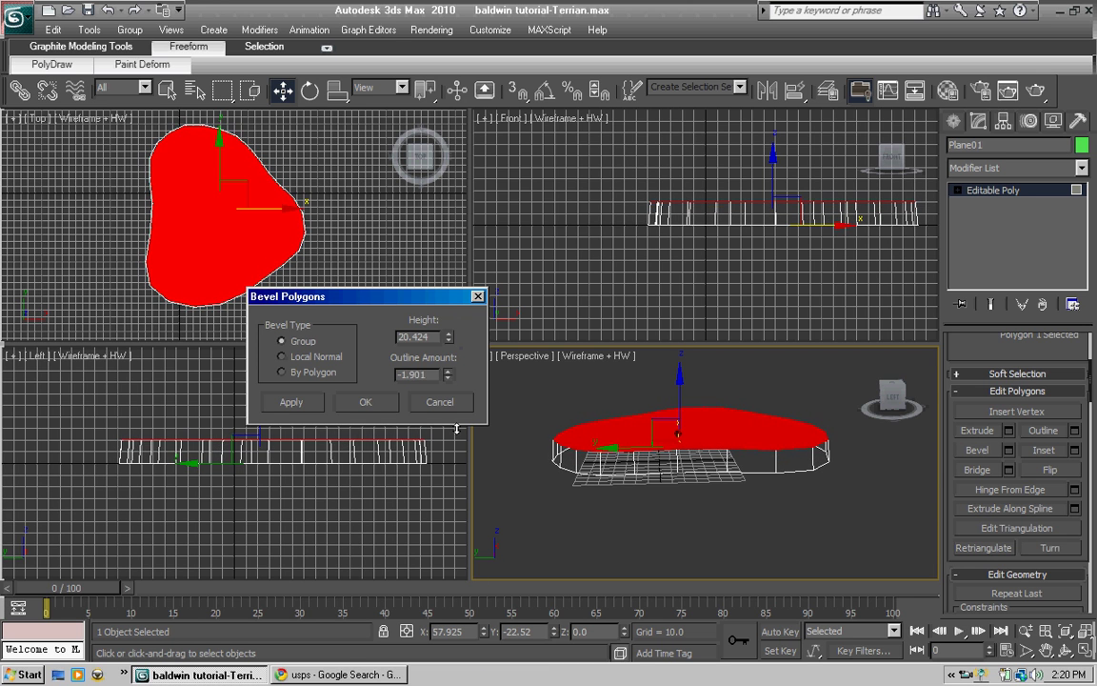
left_click_drag(471, 578, 503, 459)
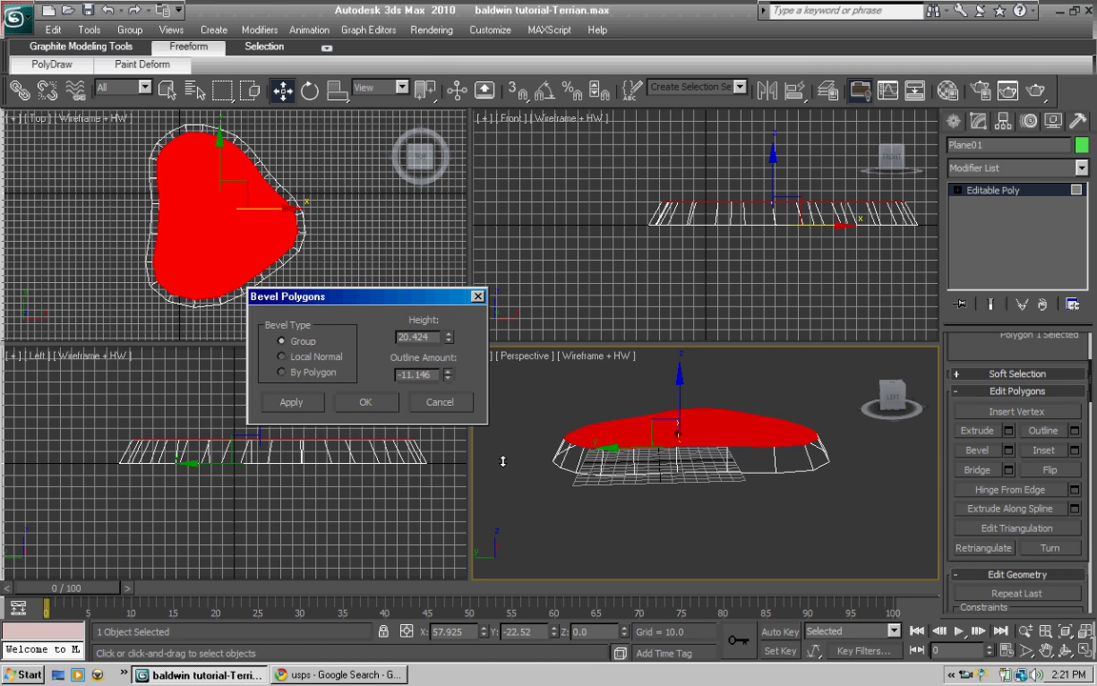
left_click_drag(497, 451, 444, 7)
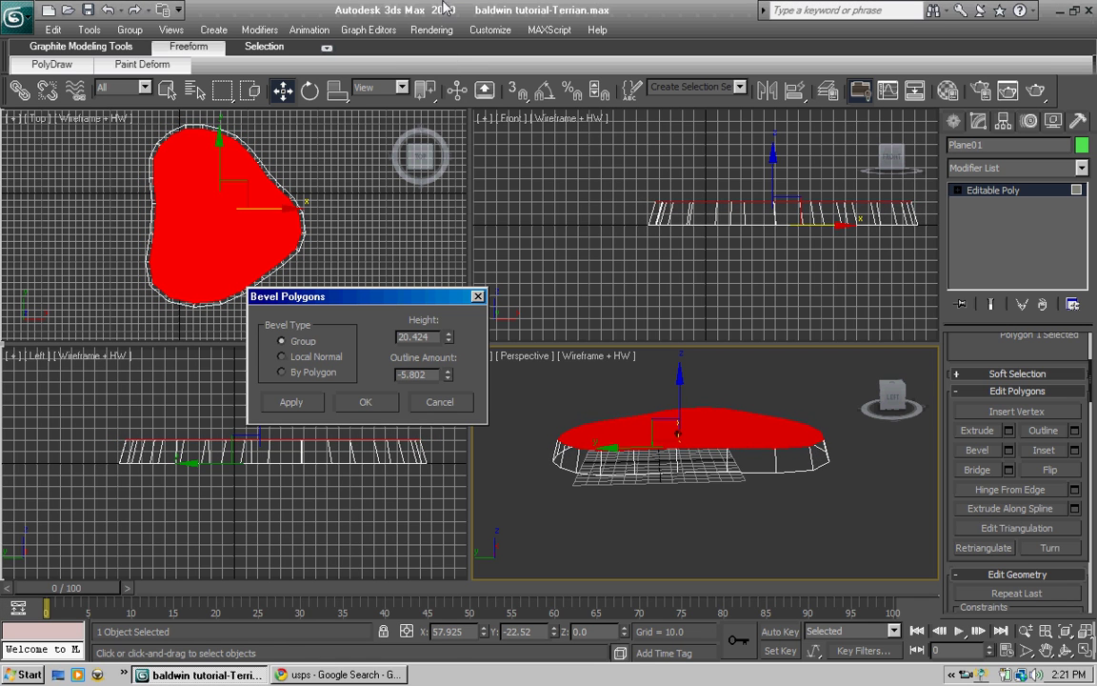
left_click_drag(447, 339, 351, 430)
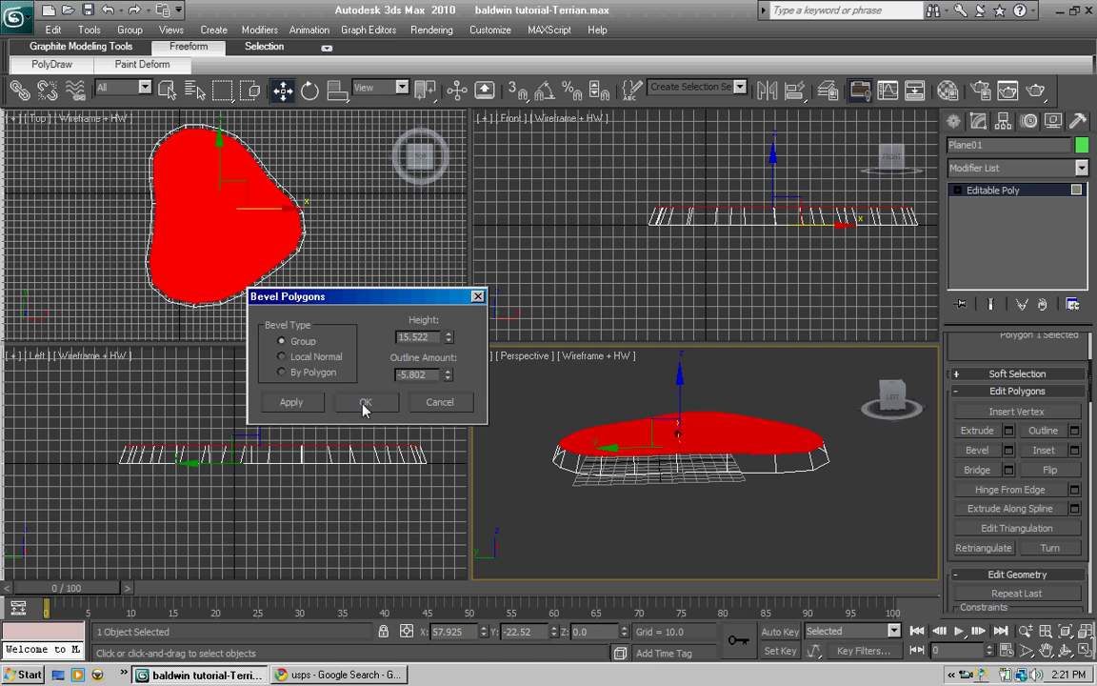
left_click(305, 405)
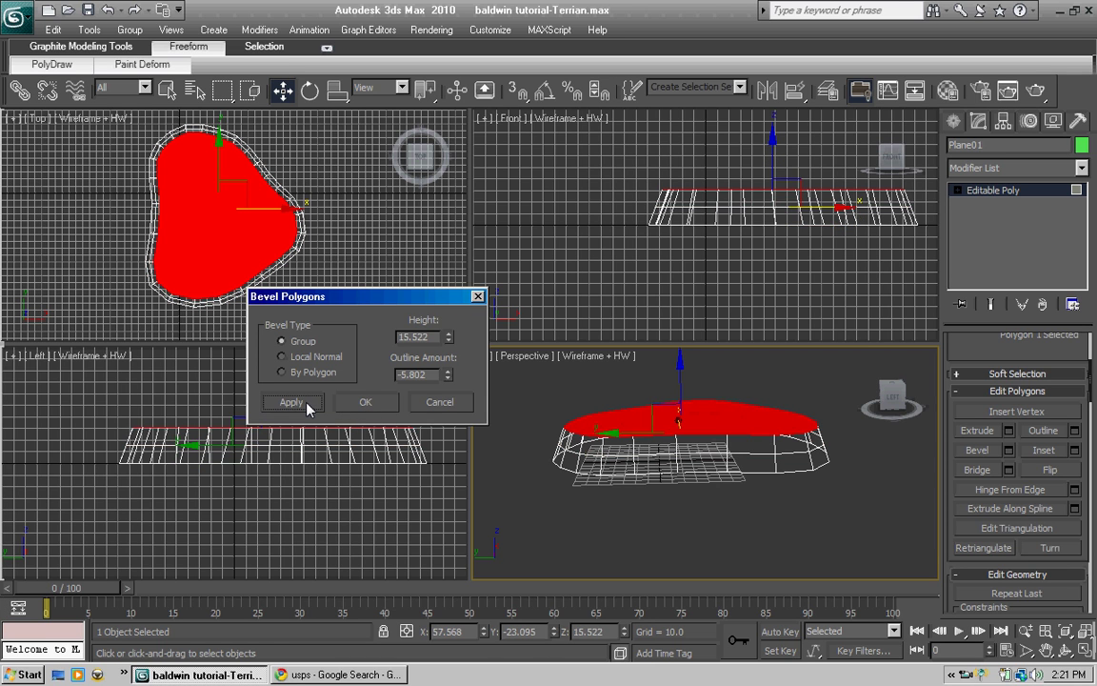
Set the outline amount to -3.539 and apply another bevel level to the terrain's top polygon.
left_click_drag(449, 378, 450, 343)
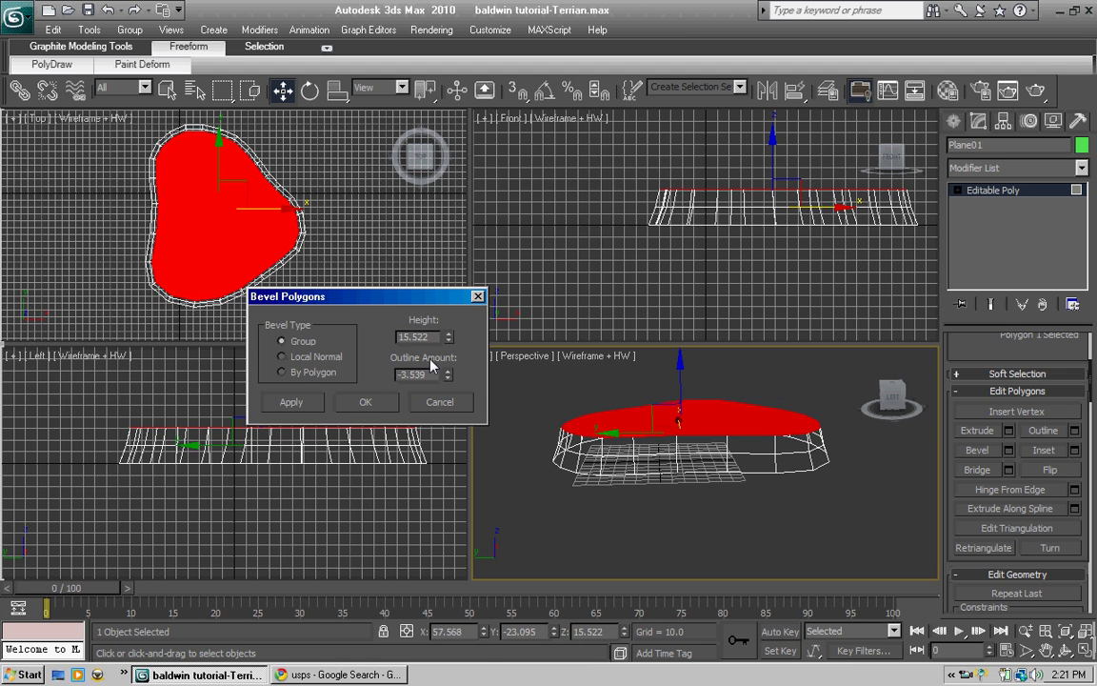
left_click(311, 407)
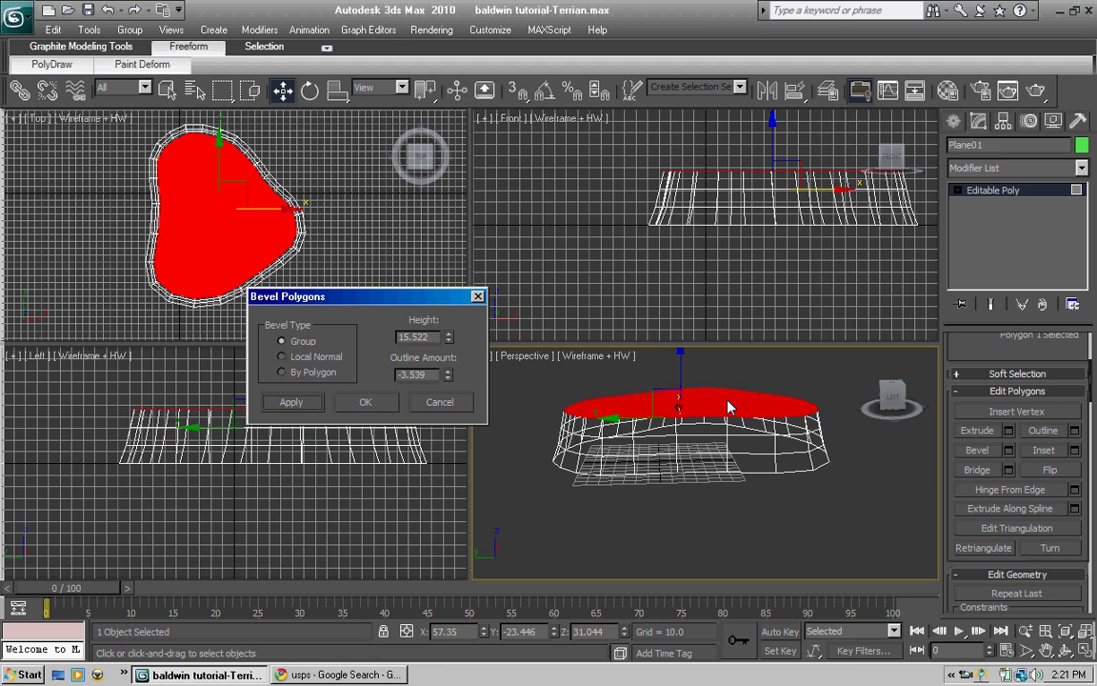
mouse_move(900, 398)
left_mouse_down()
mouse_move(891, 420)
mouse_move(894, 381)
mouse_move(930, 416)
mouse_move(900, 394)
left_mouse_up()
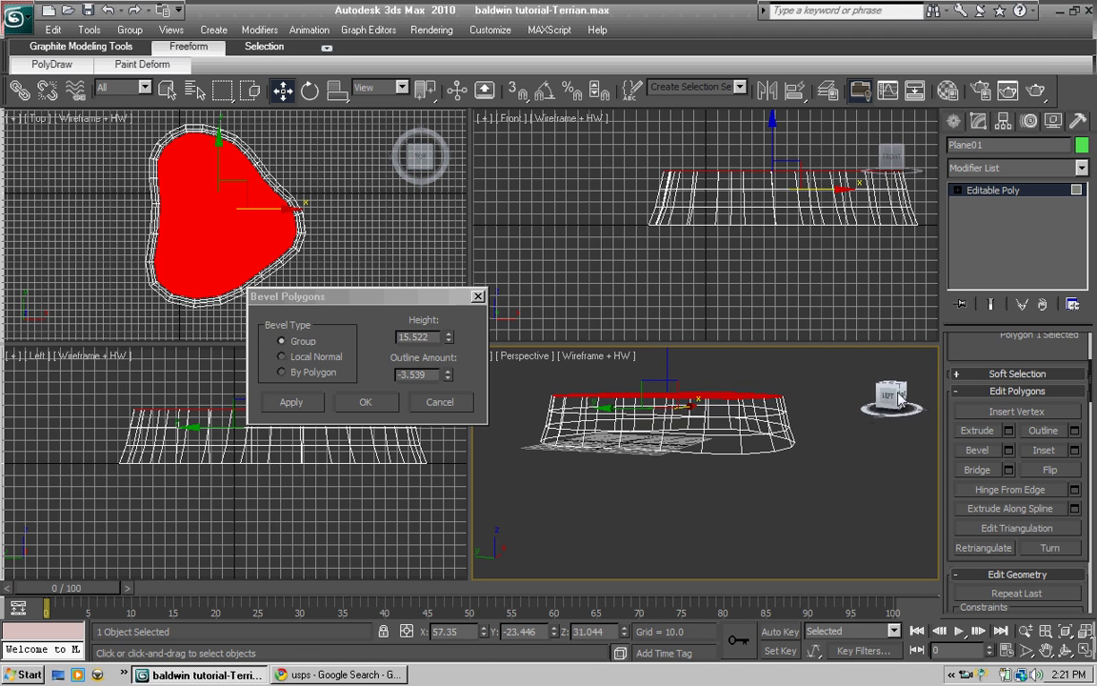
Commit the terrain's top bevel with height 15.522 and outline amount -3.539, deselect the polygon, and shade the Perspective view.
left_click(365, 405)
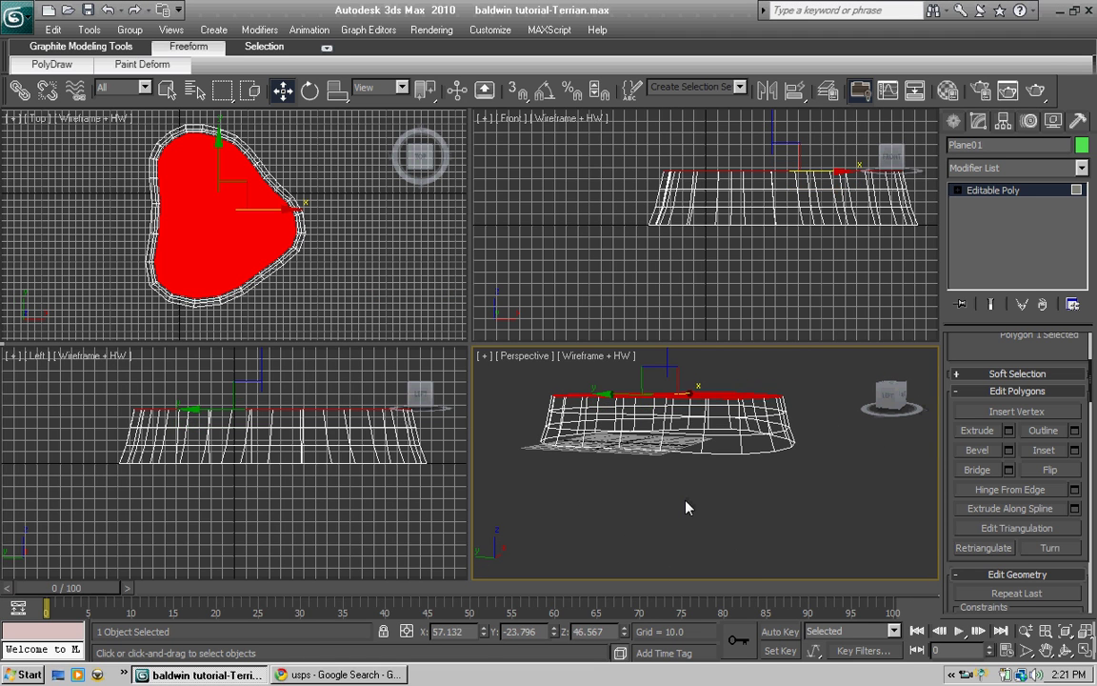
left_click(688, 506)
key("F3")
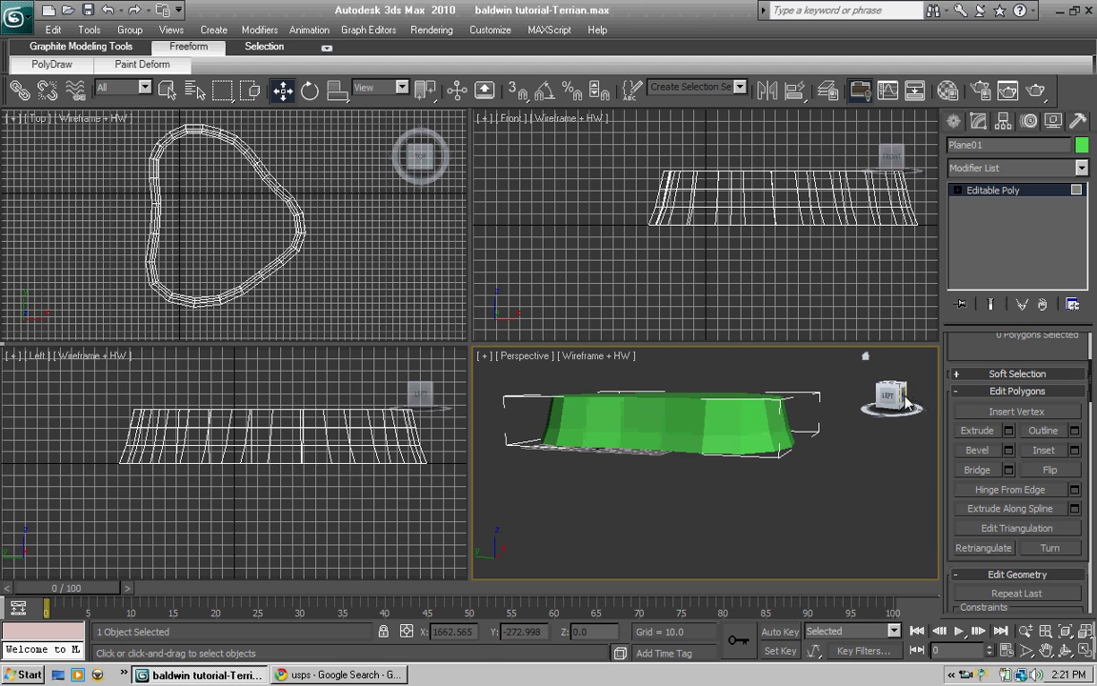
mouse_move(903, 400)
left_mouse_down()
mouse_move(785, 413)
mouse_move(899, 400)
left_mouse_up()
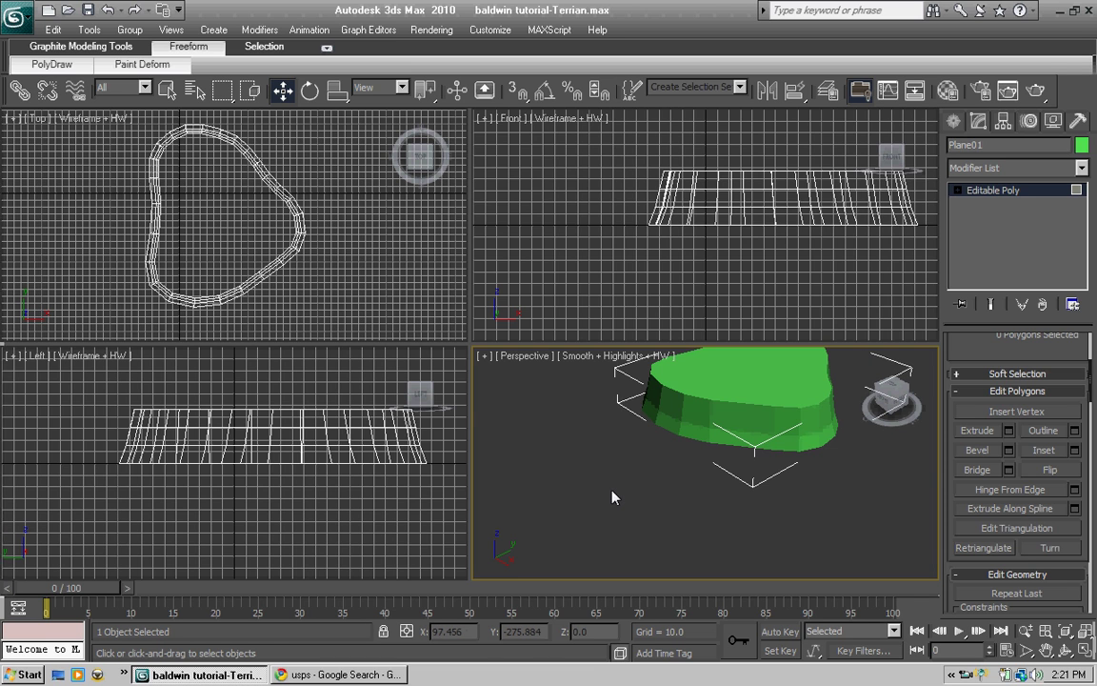
Show the polygon and vertex statistics in the Perspective view and inspect the shaded terrain from its side.
key("7")
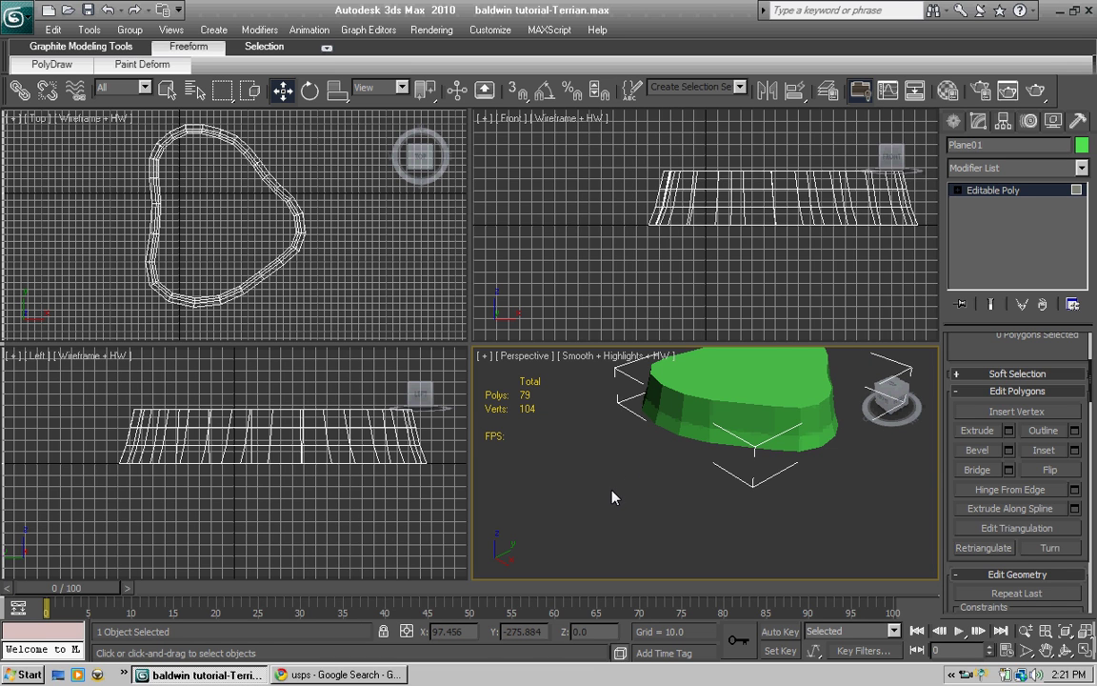
left_click_drag(895, 395, 552, 385)
middle_click_drag(551, 384, 519, 383, "alt")
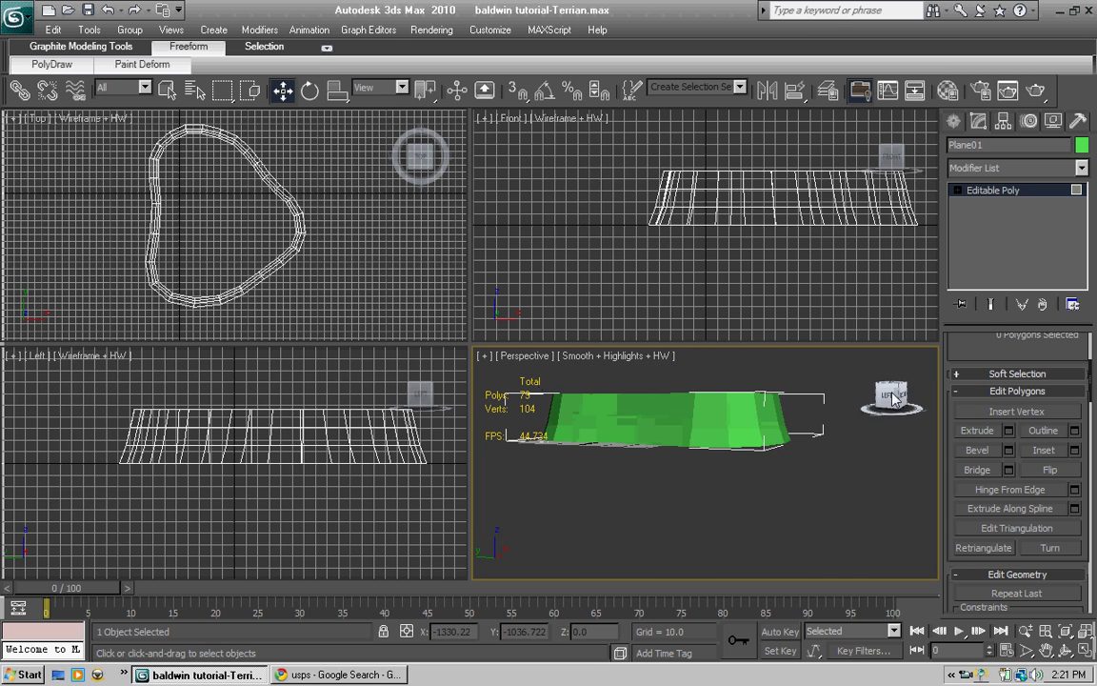
Turn on edged faces in the Perspective view and examine individual side polygons of the beveled terrain, leaving none selected.
left_click(750, 419)
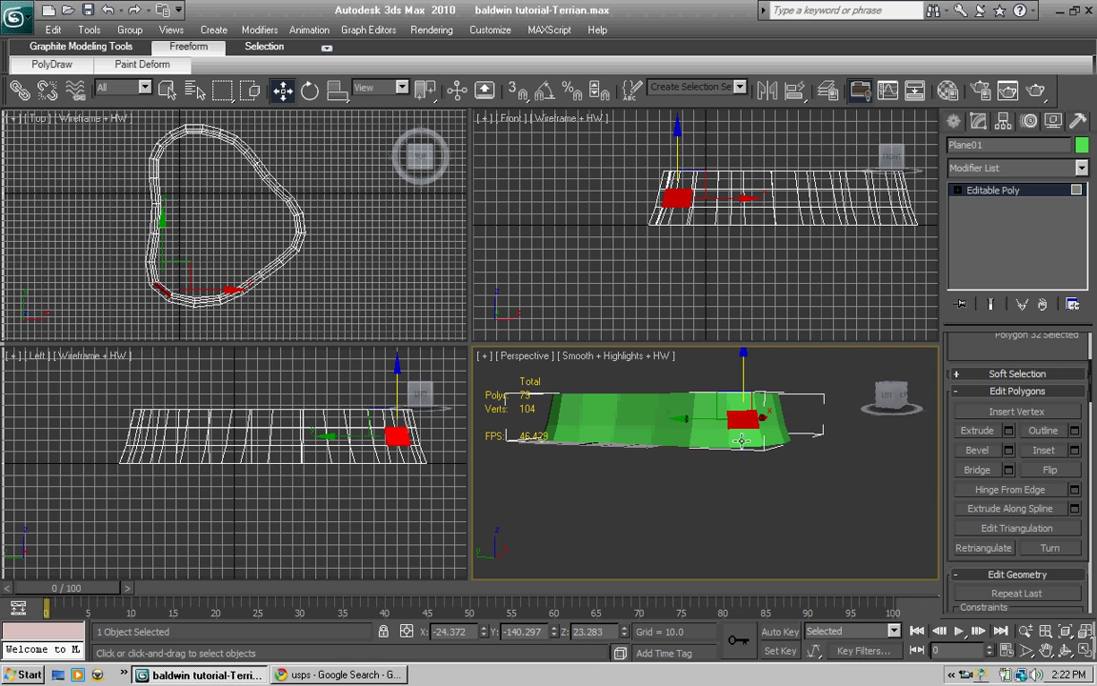
left_click(743, 440)
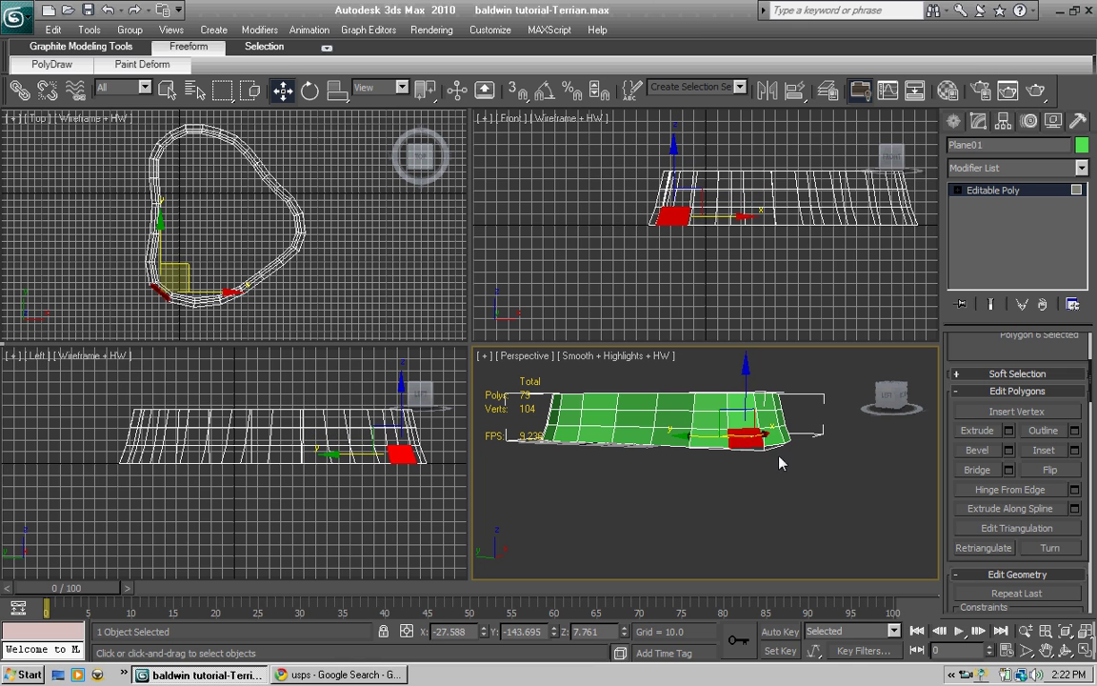
left_click(897, 452)
left_click_drag(894, 392, 871, 400)
middle_click_drag(873, 406, 871, 406, "alt")
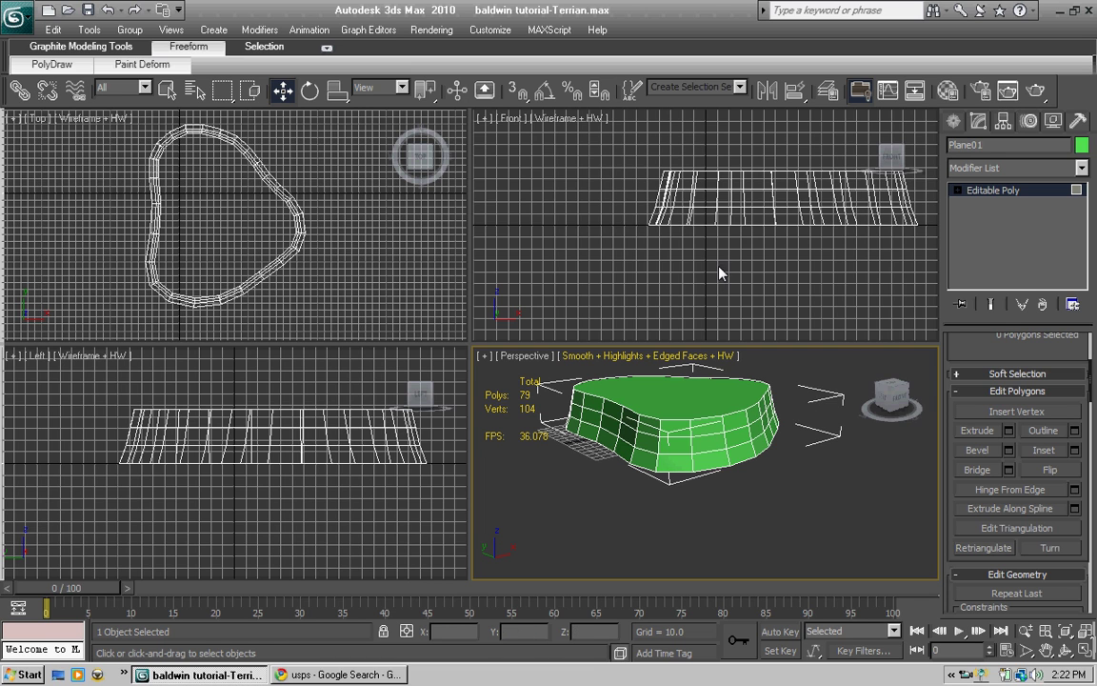
left_click(678, 437)
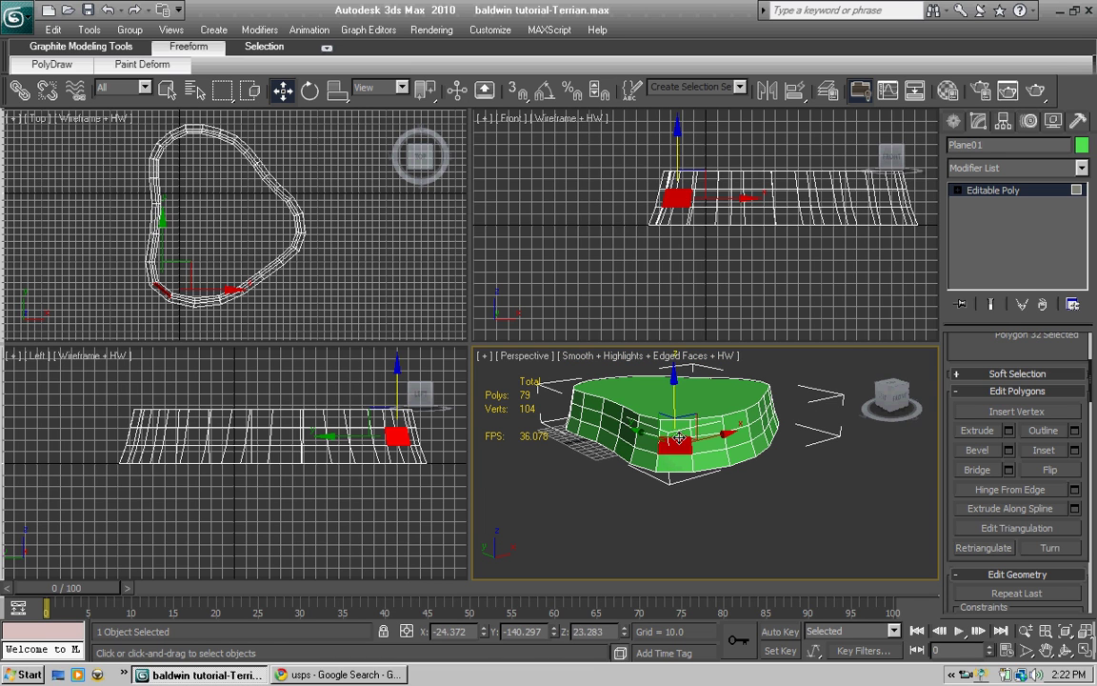
left_click(786, 529)
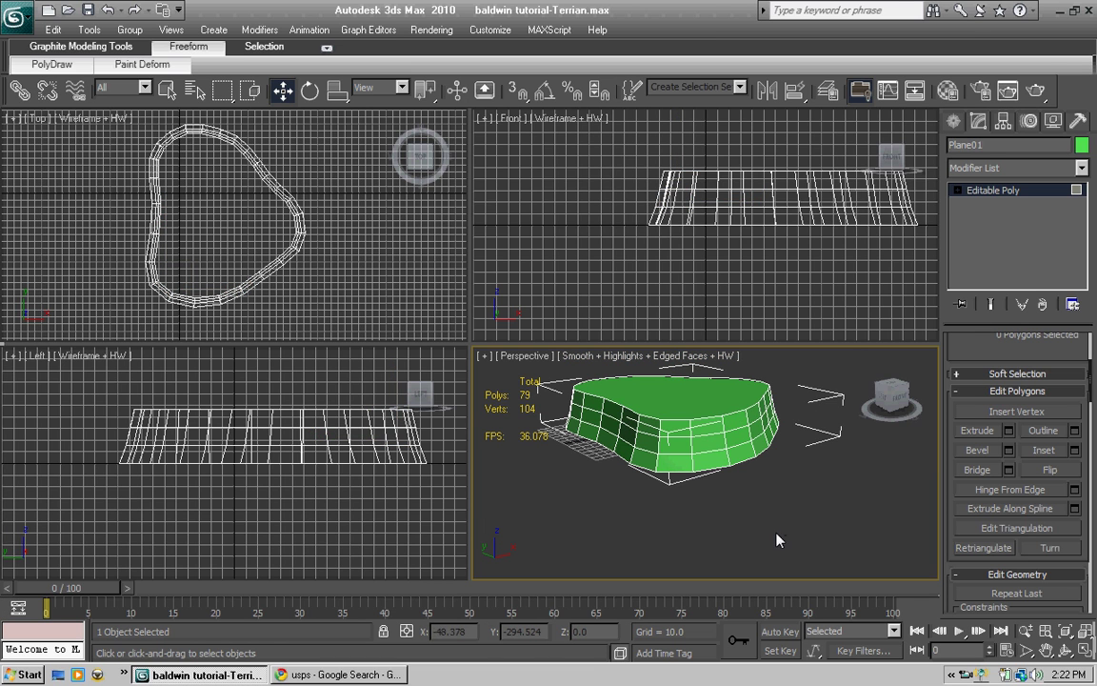